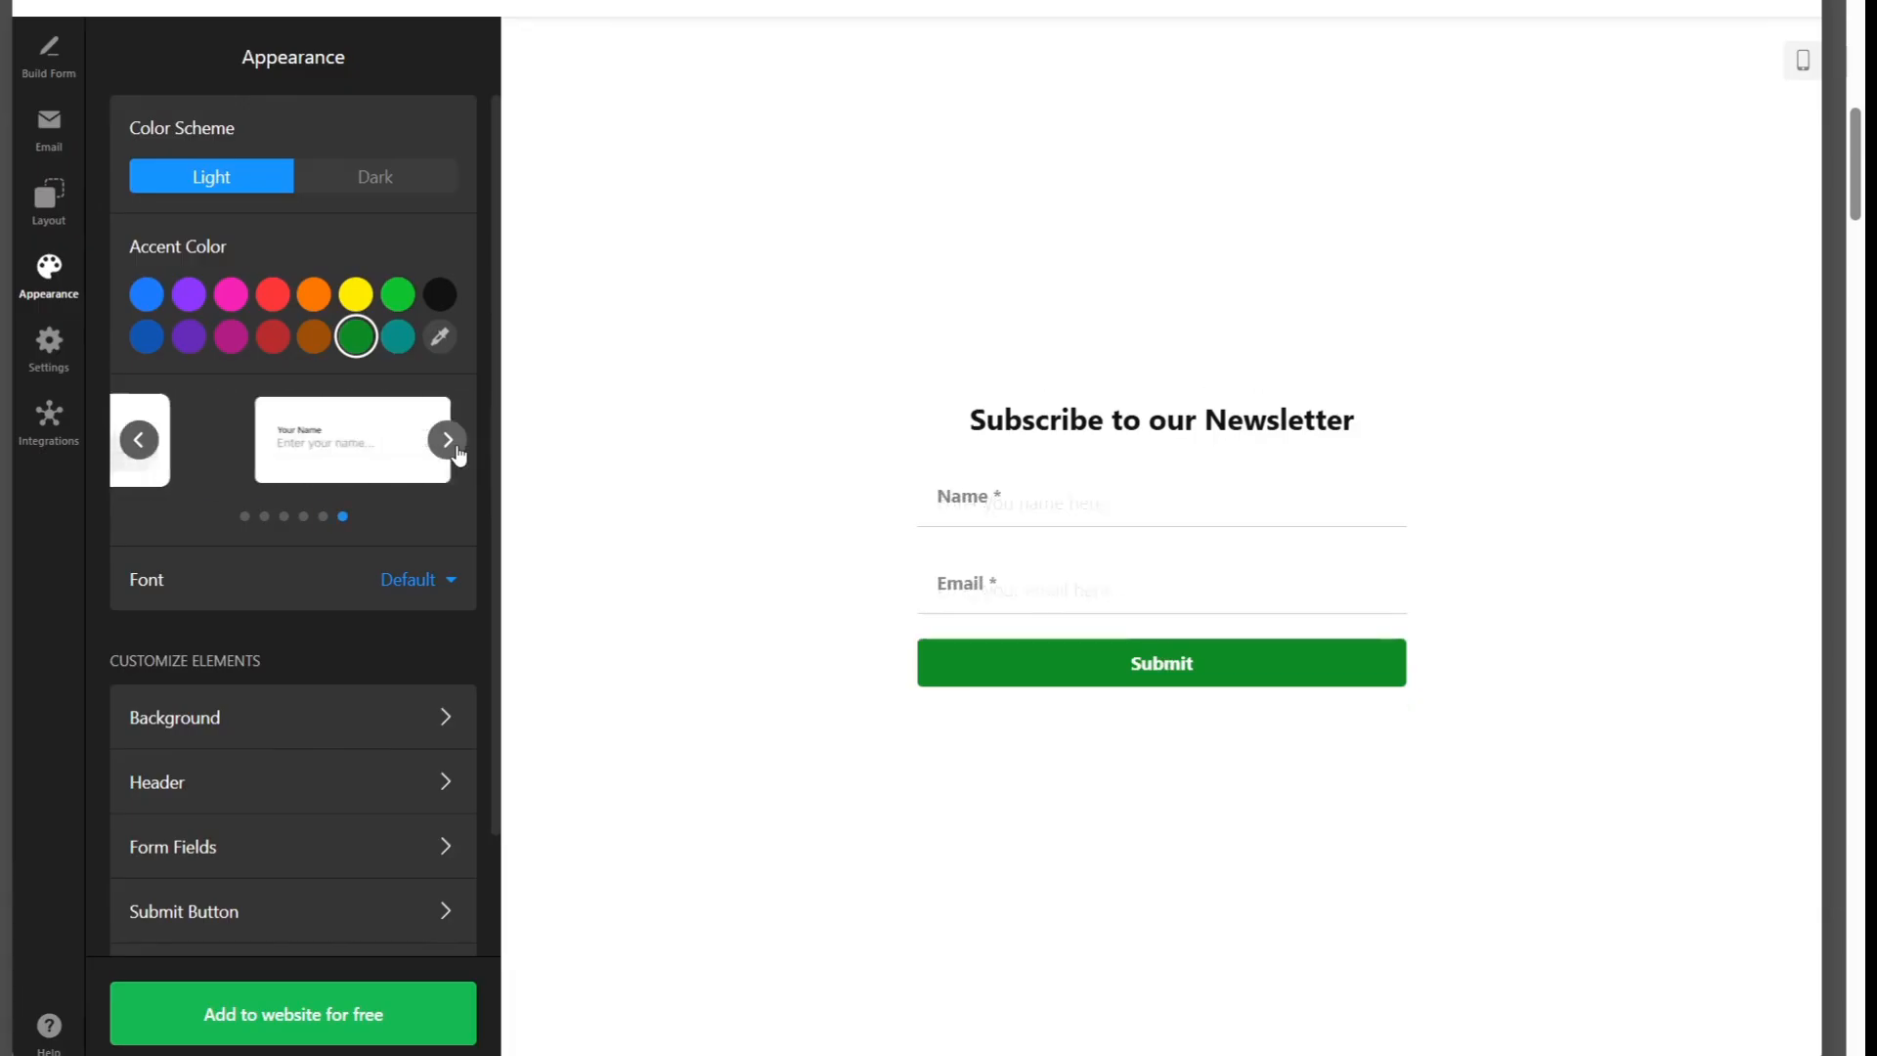
{"action": "left_click", "coordinate": [448, 440]}
Apply the field style with the label above a grey filled input box to the newsletter form
{"action": "left_click", "coordinate": [456, 451]}
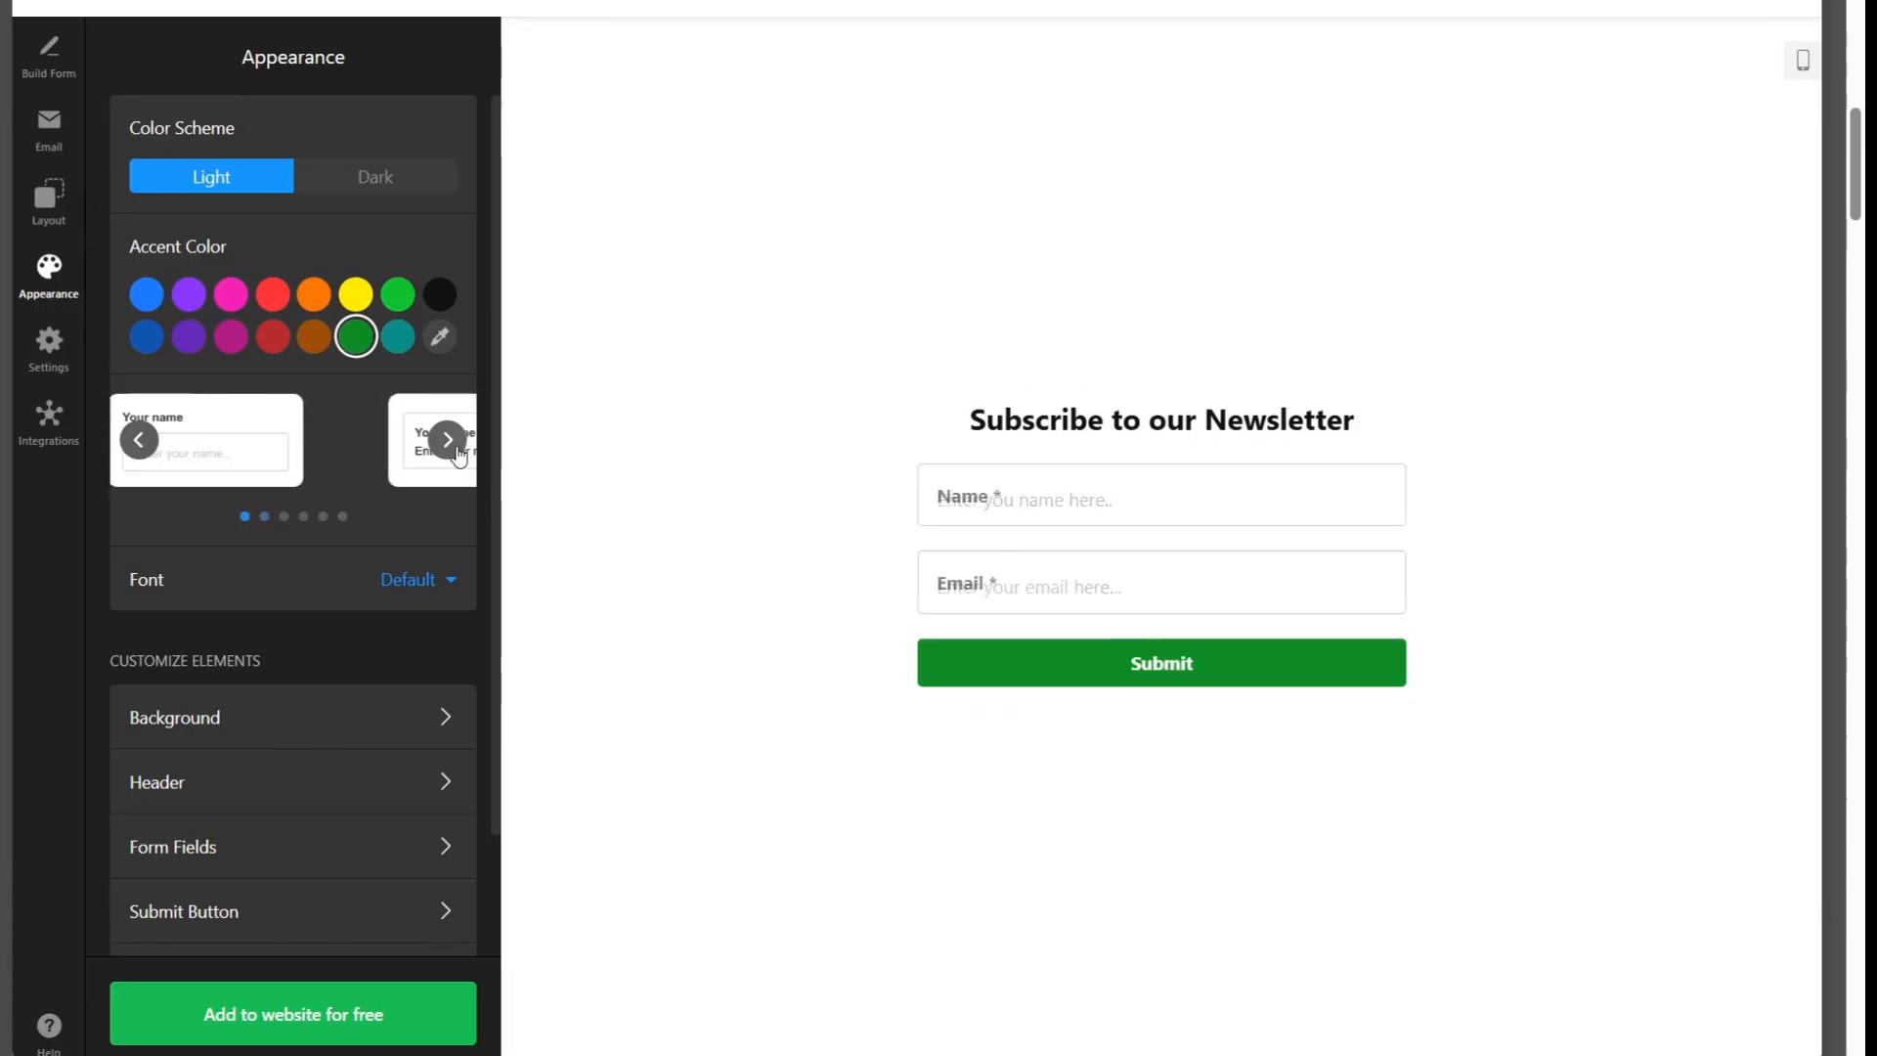
{"action": "left_click", "coordinate": [450, 454]}
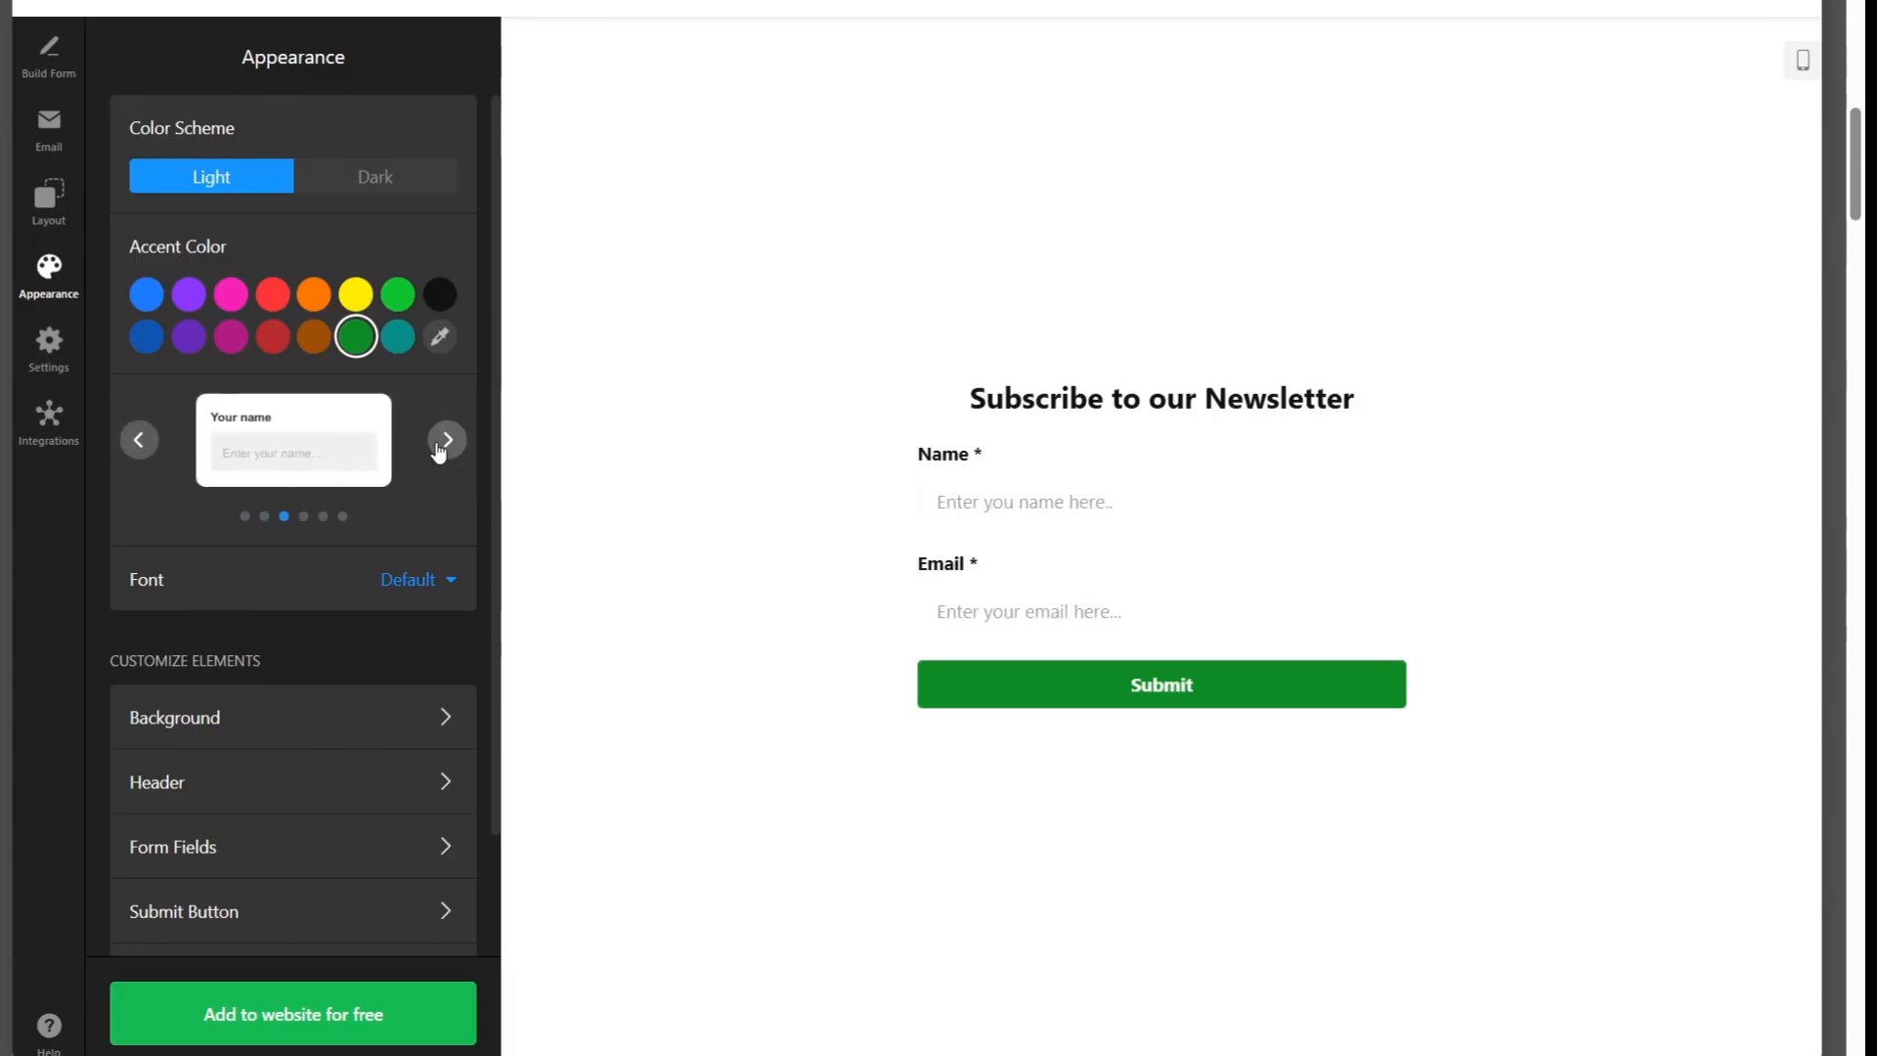
{"action": "left_click", "coordinate": [446, 441]}
{"action": "left_click", "coordinate": [139, 441]}
Look through the form's element customization options, including the background settings, and return to the appearance overview
{"action": "scroll", "coordinate": [173, 430], "scroll_direction": "down", "scroll_amount": 2}
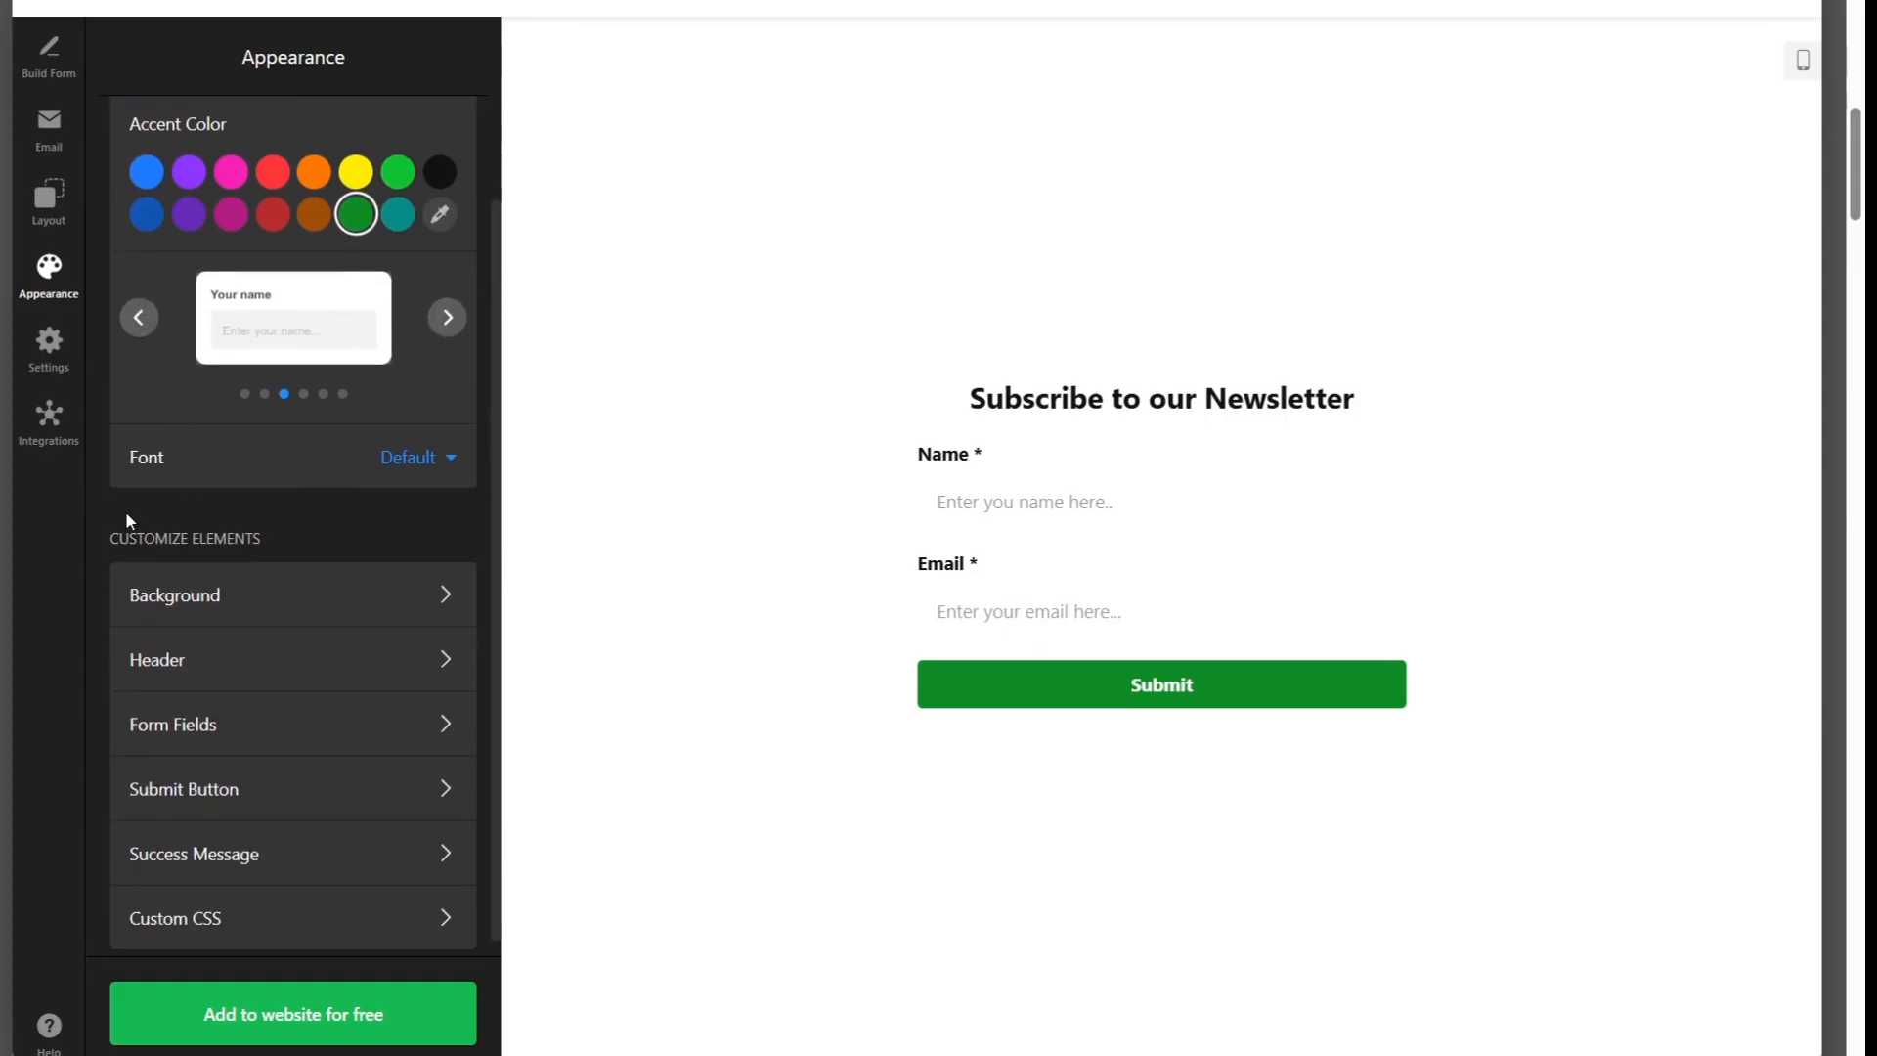
{"action": "scroll", "coordinate": [121, 514], "scroll_direction": "down", "scroll_amount": 1}
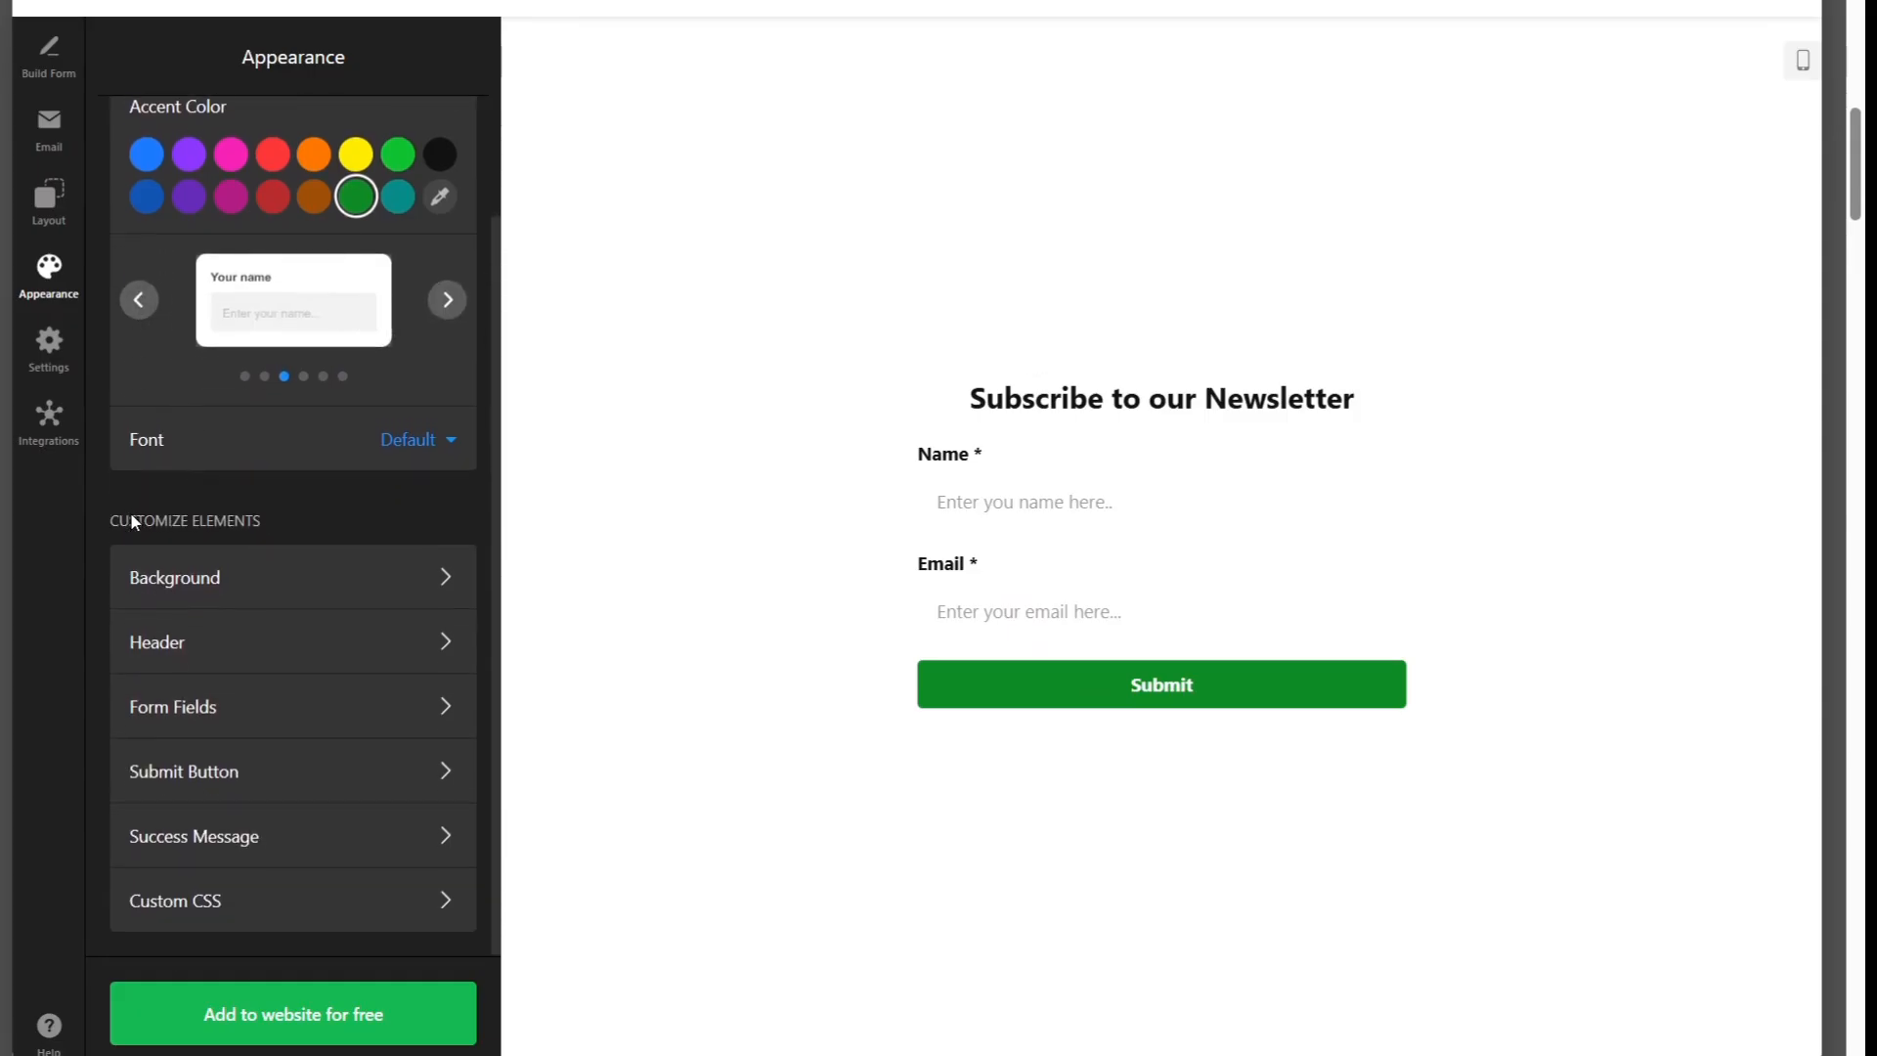
{"action": "left_click", "coordinate": [246, 562]}
{"action": "left_click", "coordinate": [145, 57]}
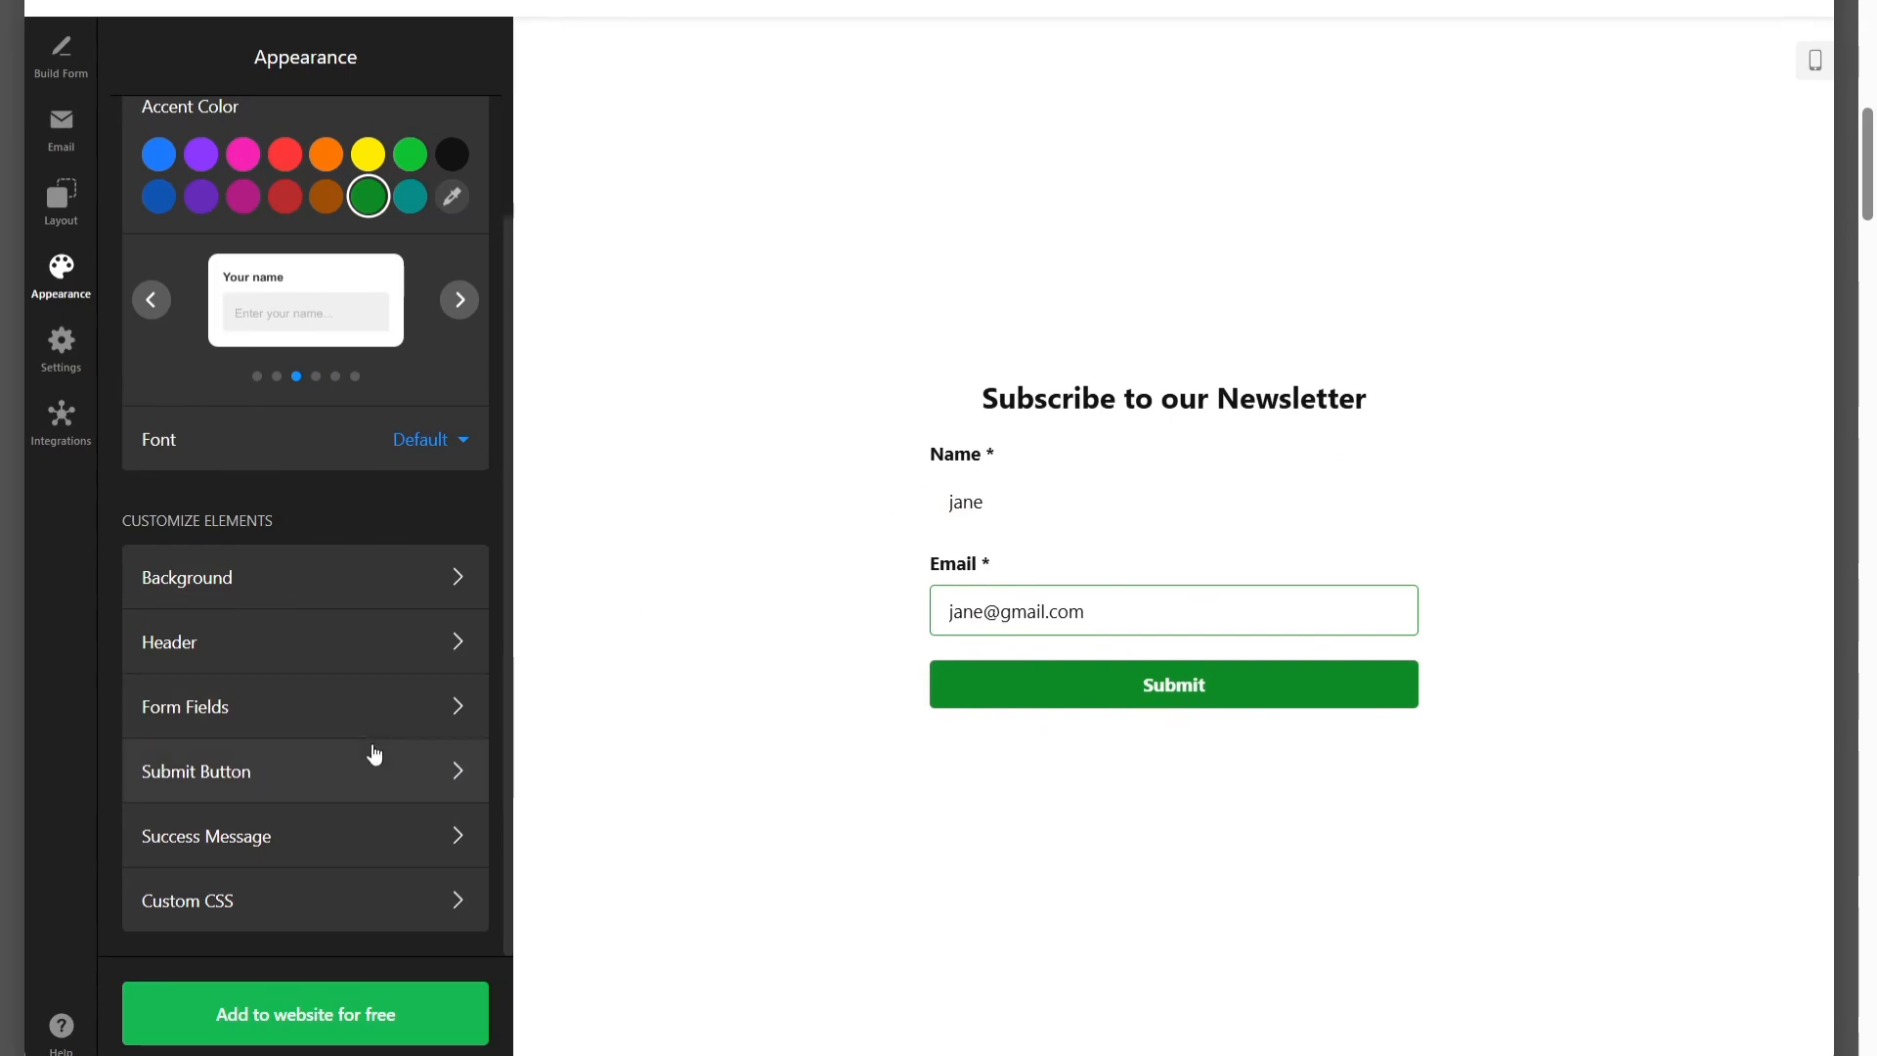
Submit the previewed form with the sample name and email, and open the success message's color and font settings
{"action": "left_click", "coordinate": [941, 702]}
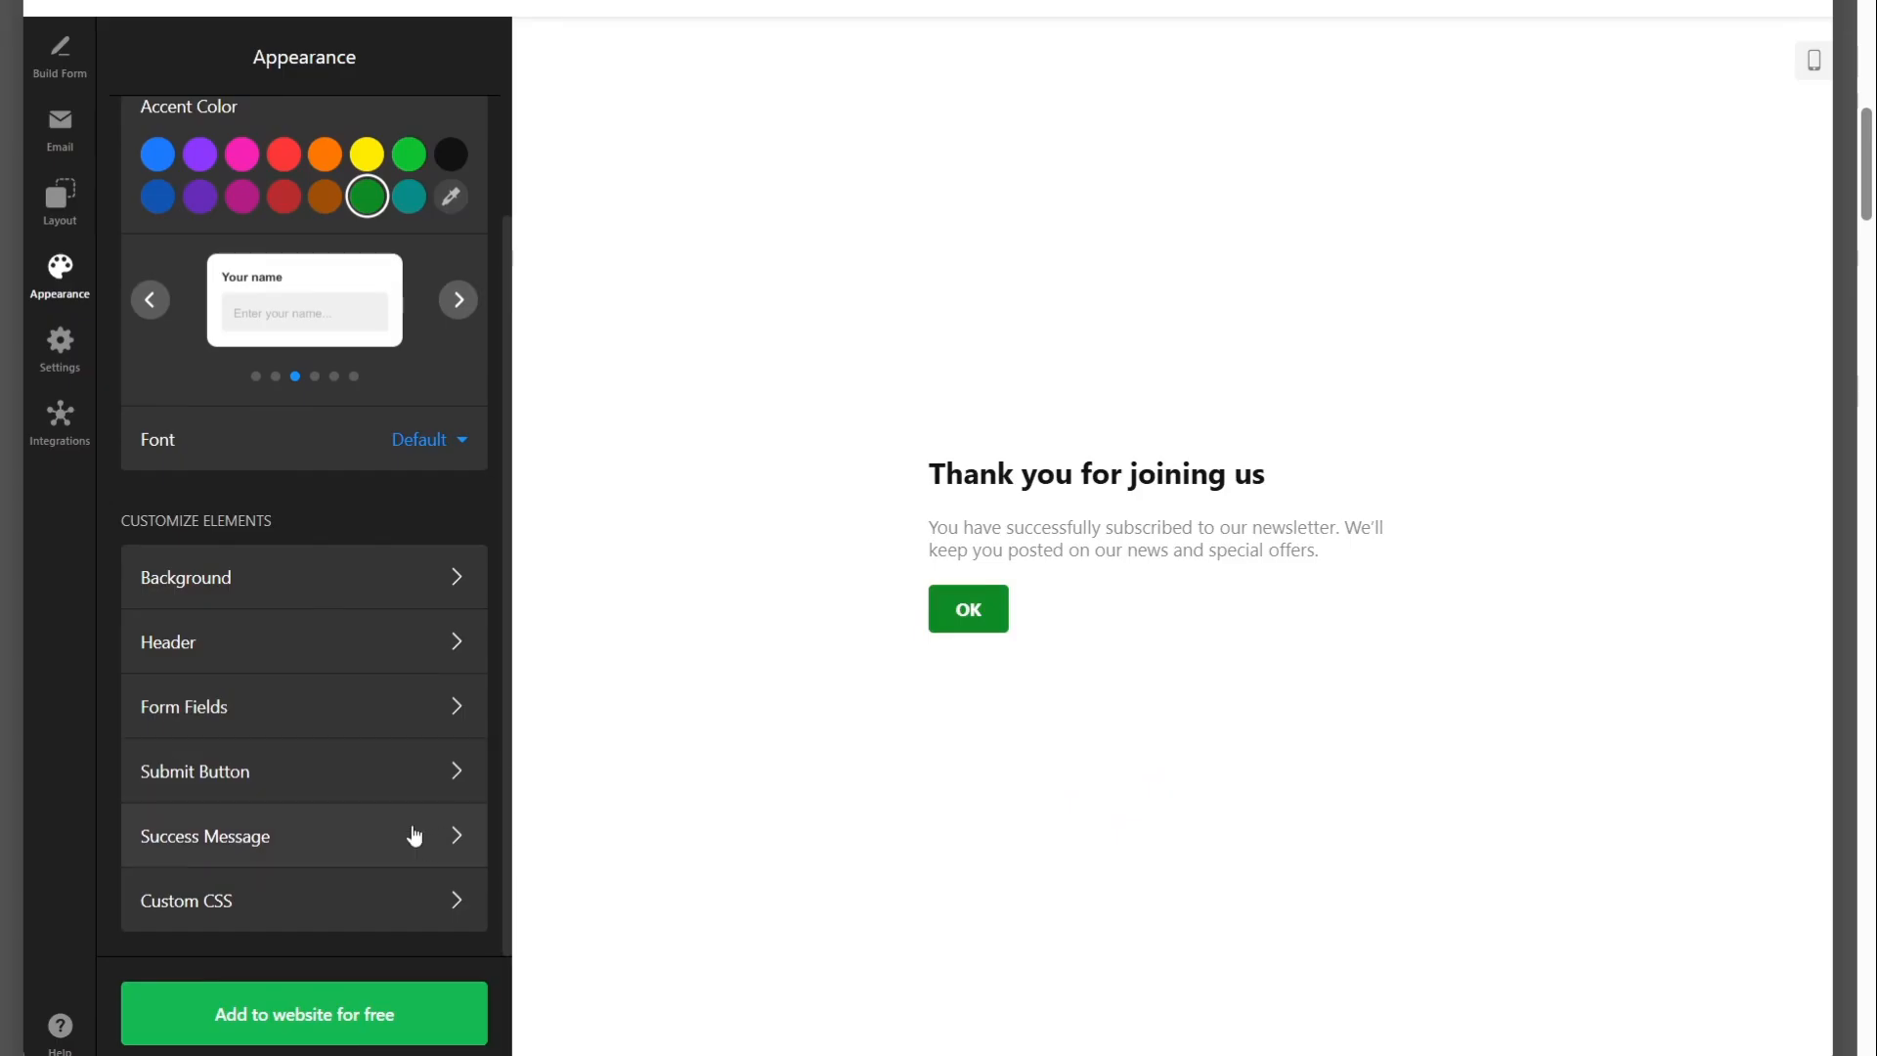
{"action": "left_click", "coordinate": [262, 838]}
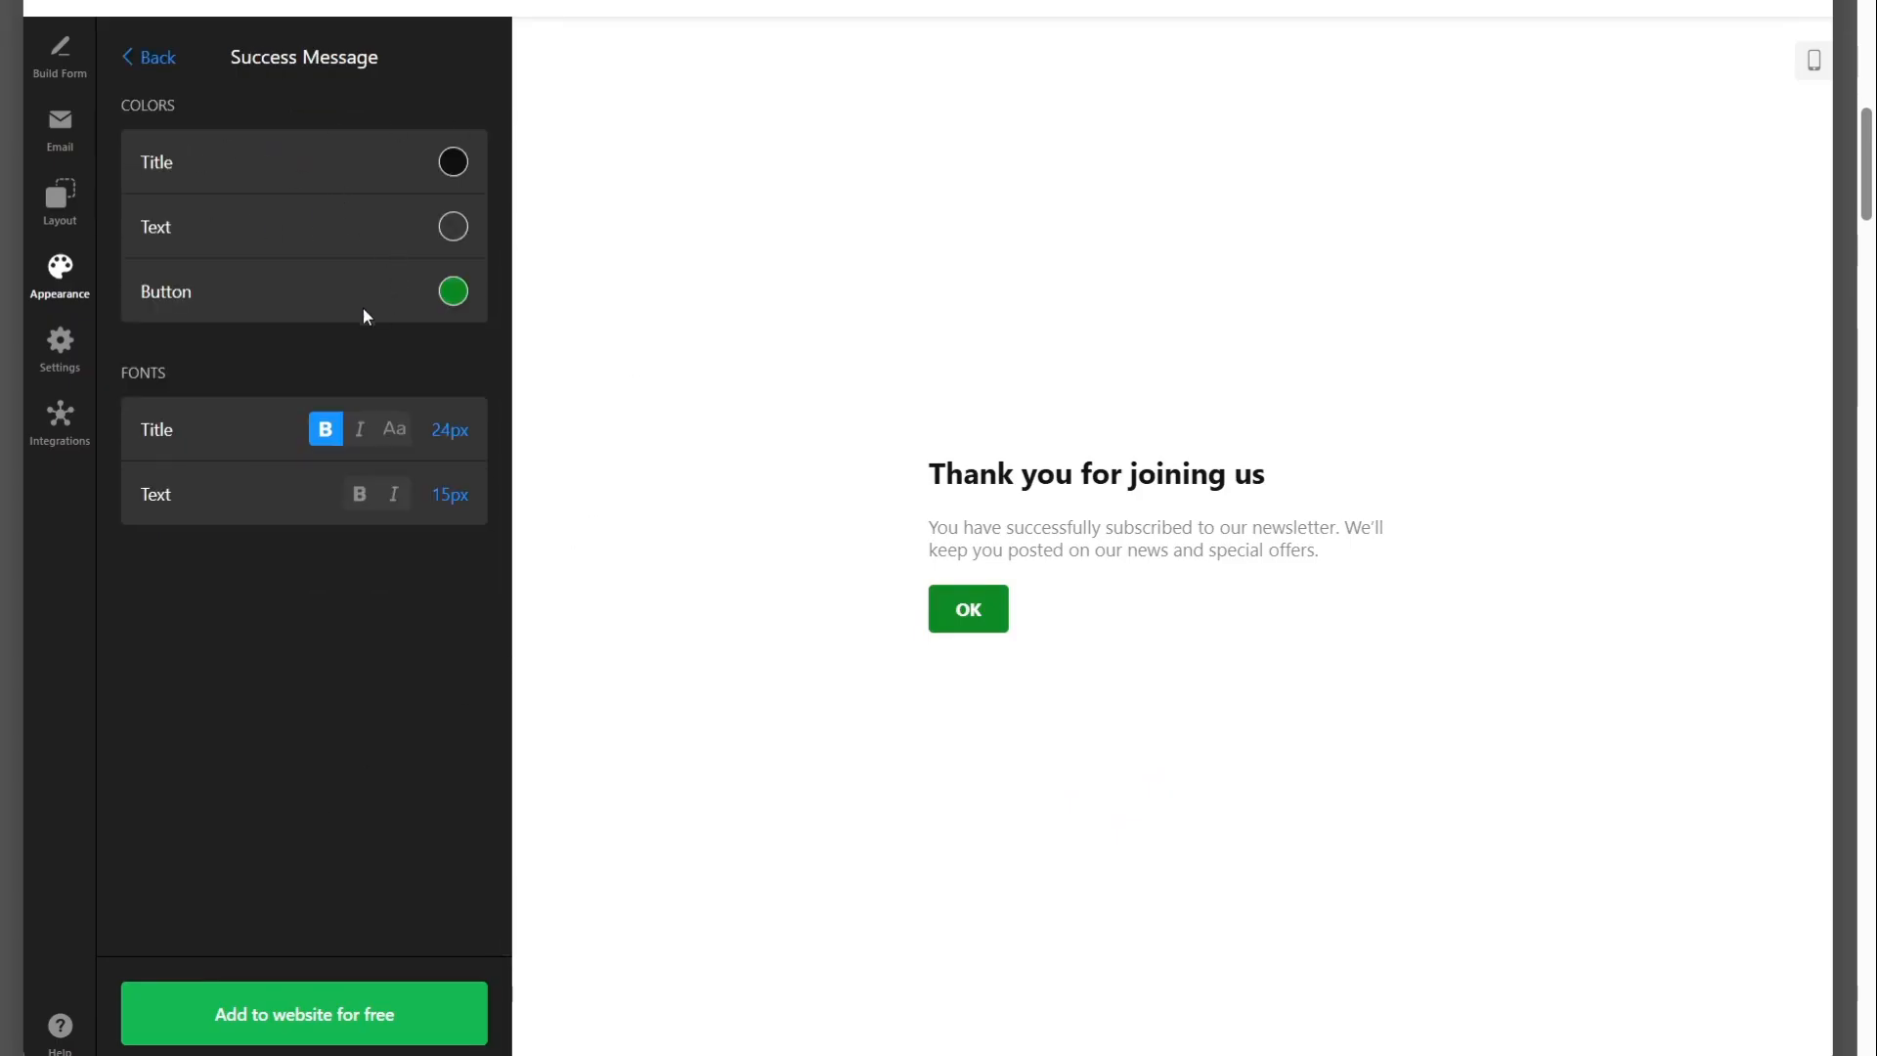
Change the form's post-submit action to Hide the Form
{"action": "left_click", "coordinate": [59, 347]}
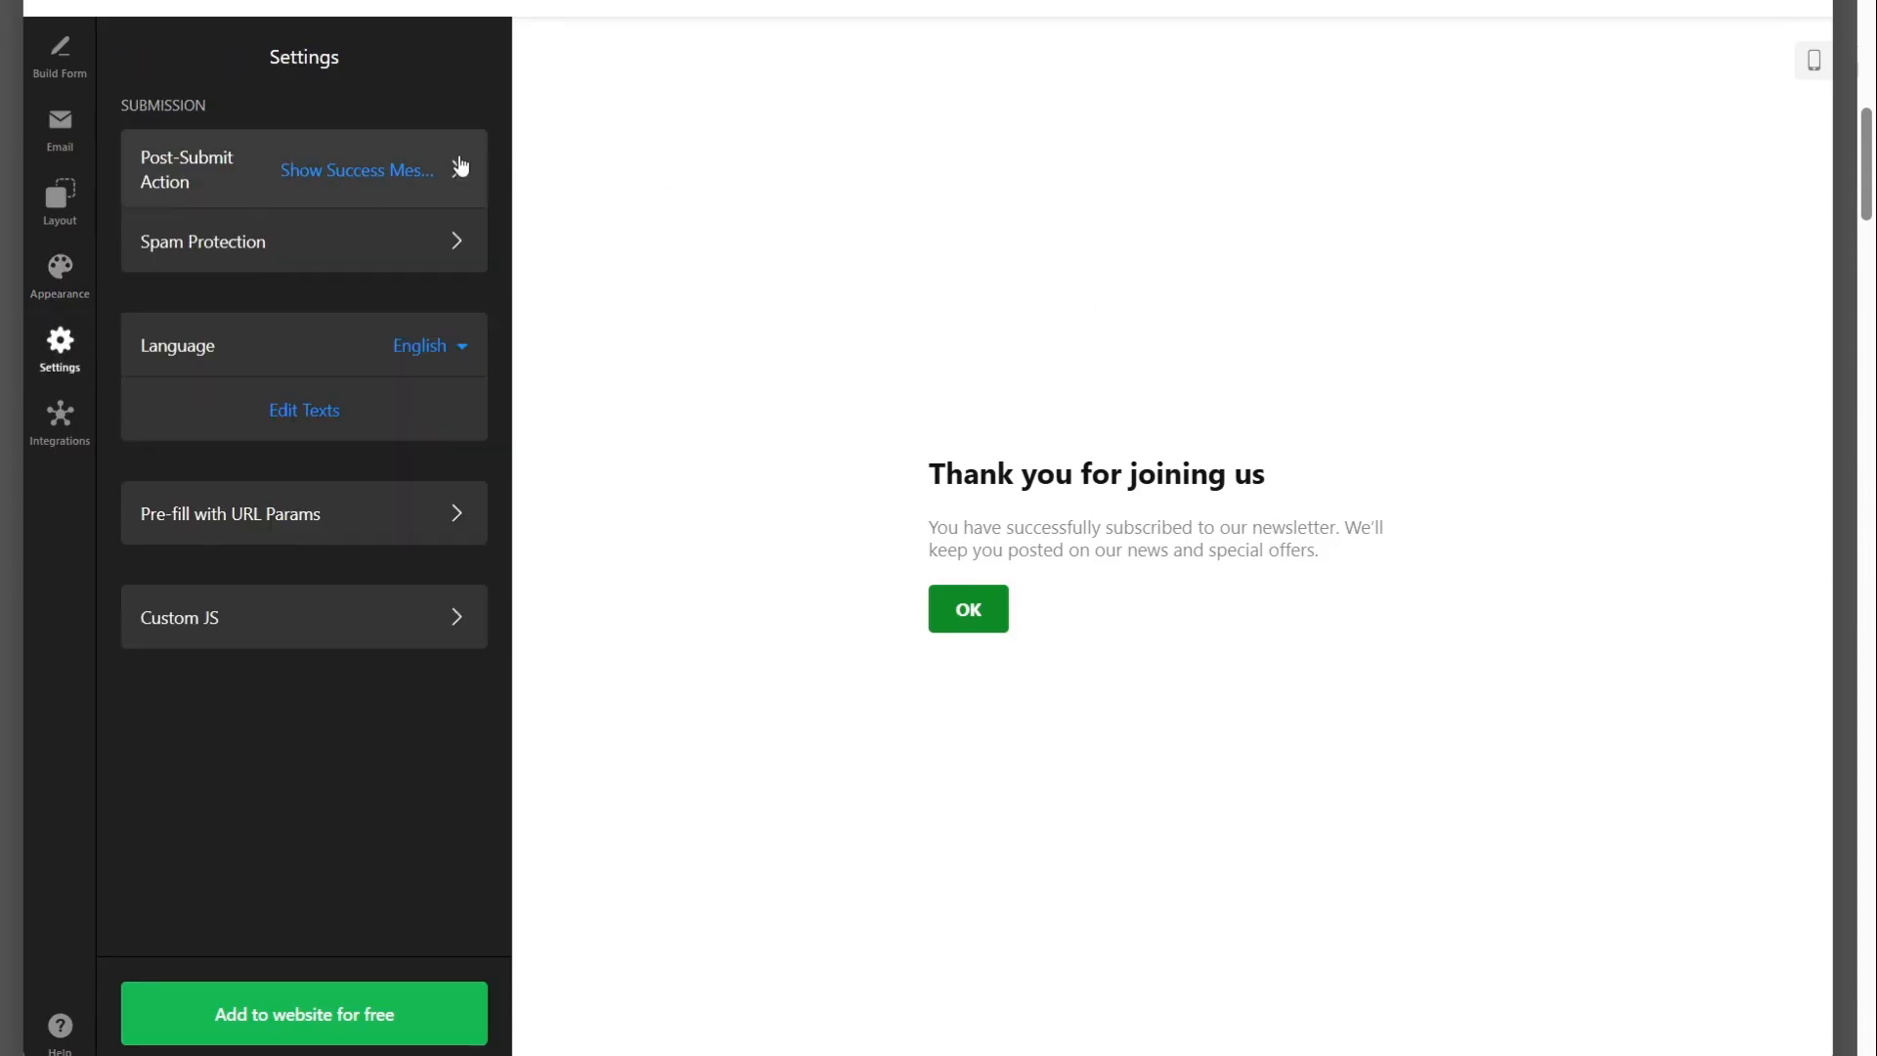
{"action": "left_click", "coordinate": [226, 180]}
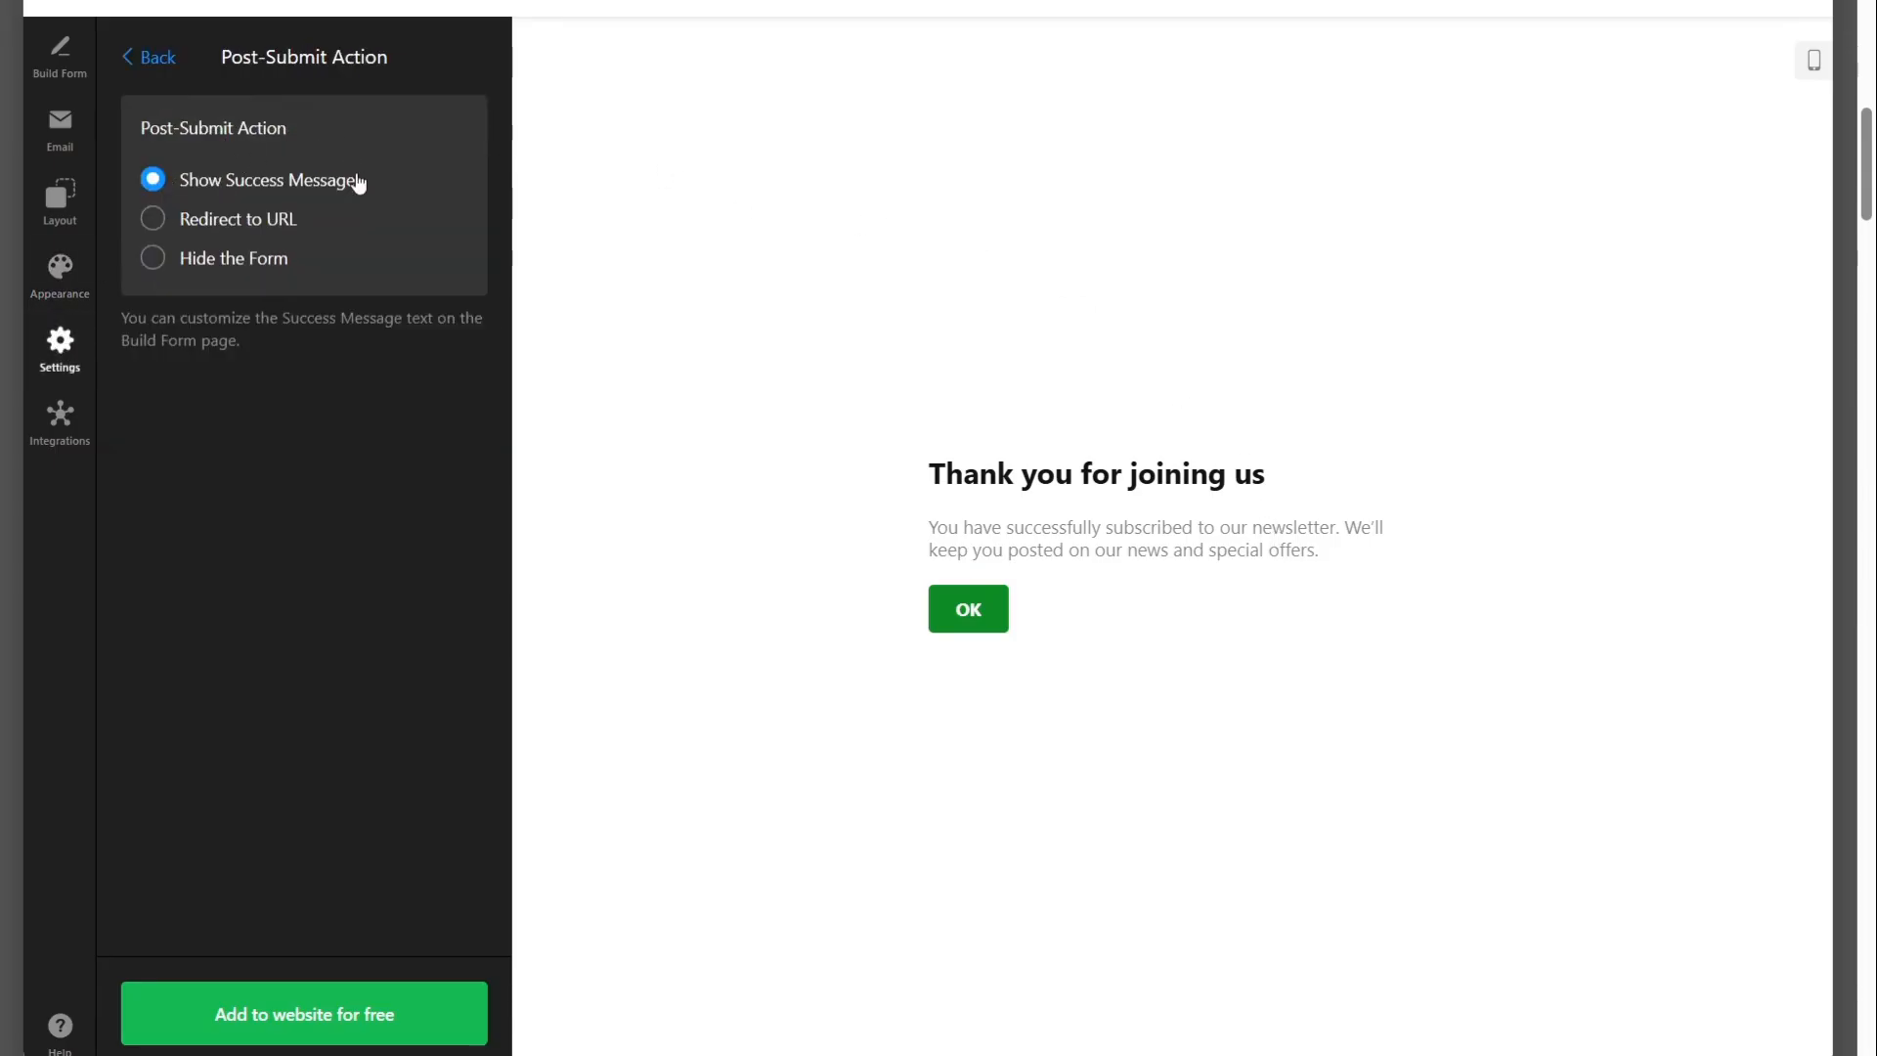
{"action": "left_click", "coordinate": [284, 220]}
{"action": "left_click", "coordinate": [242, 257]}
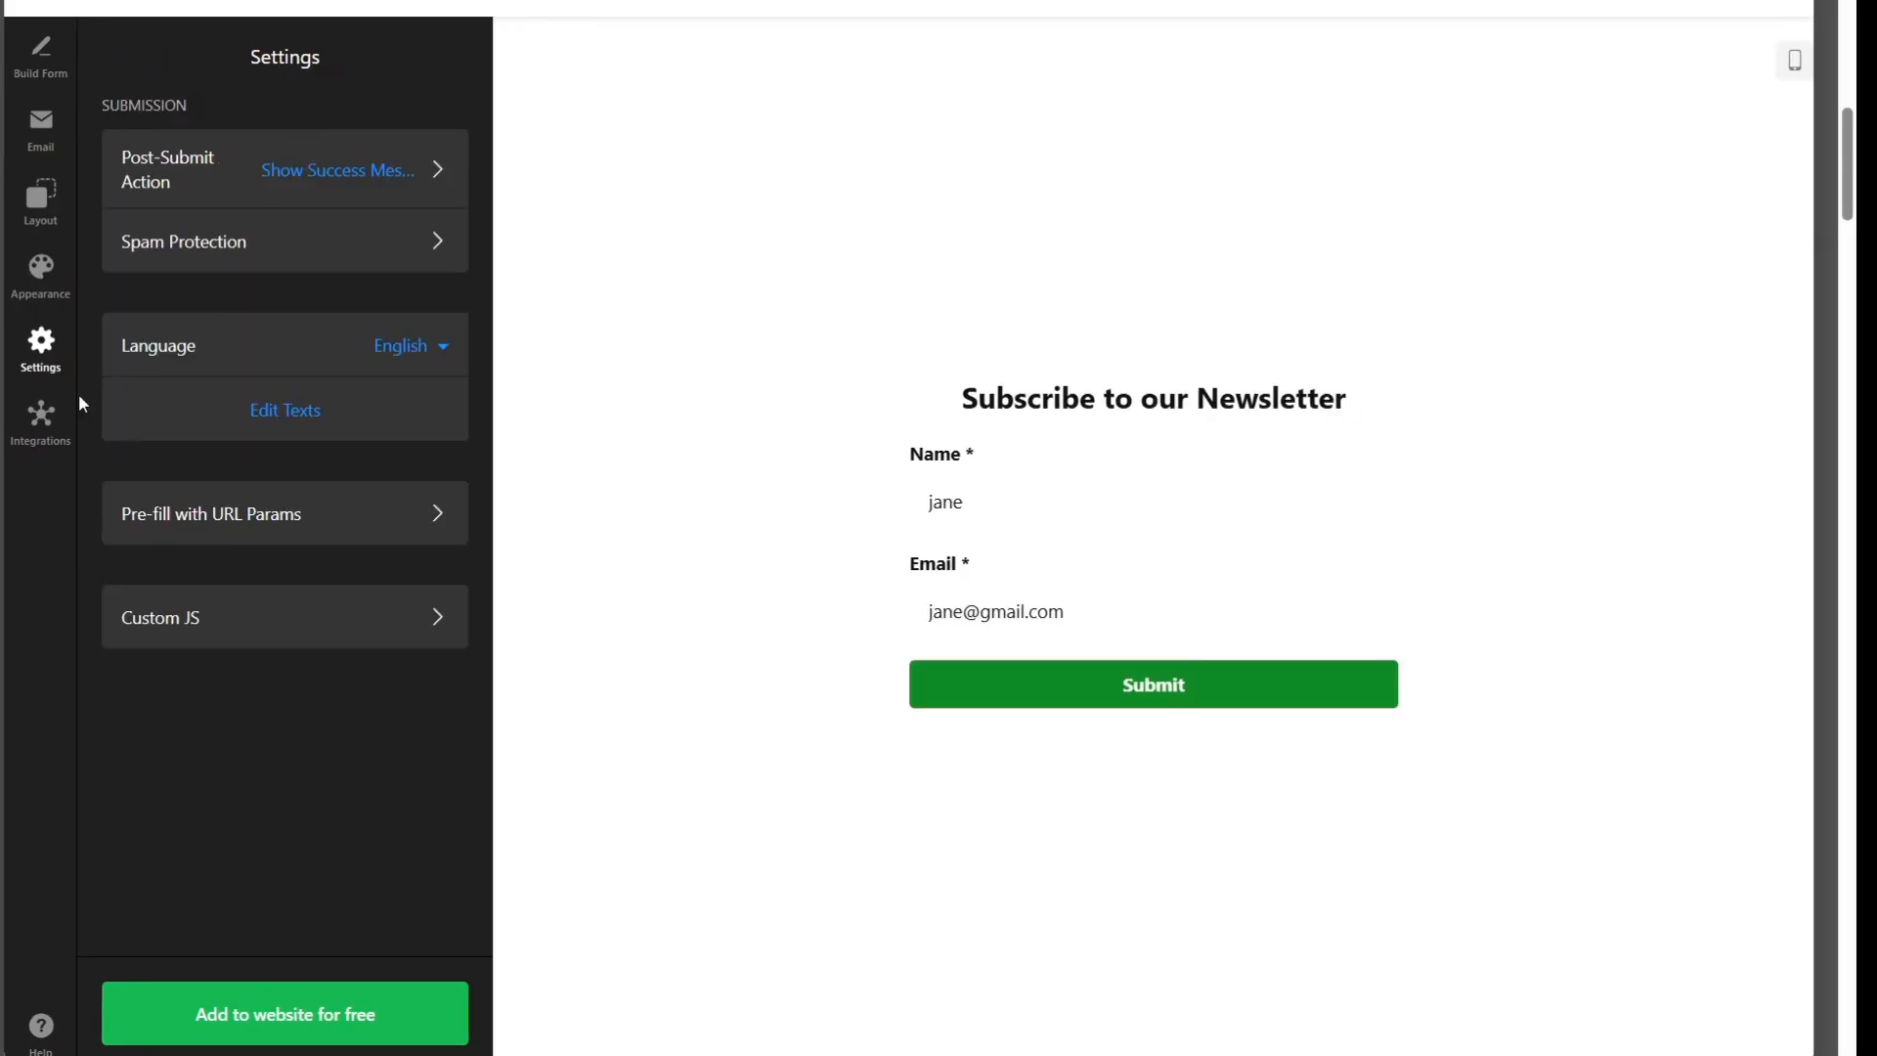
View the available integrations and publish the subscription form for use on the website
{"action": "left_click", "coordinate": [49, 419]}
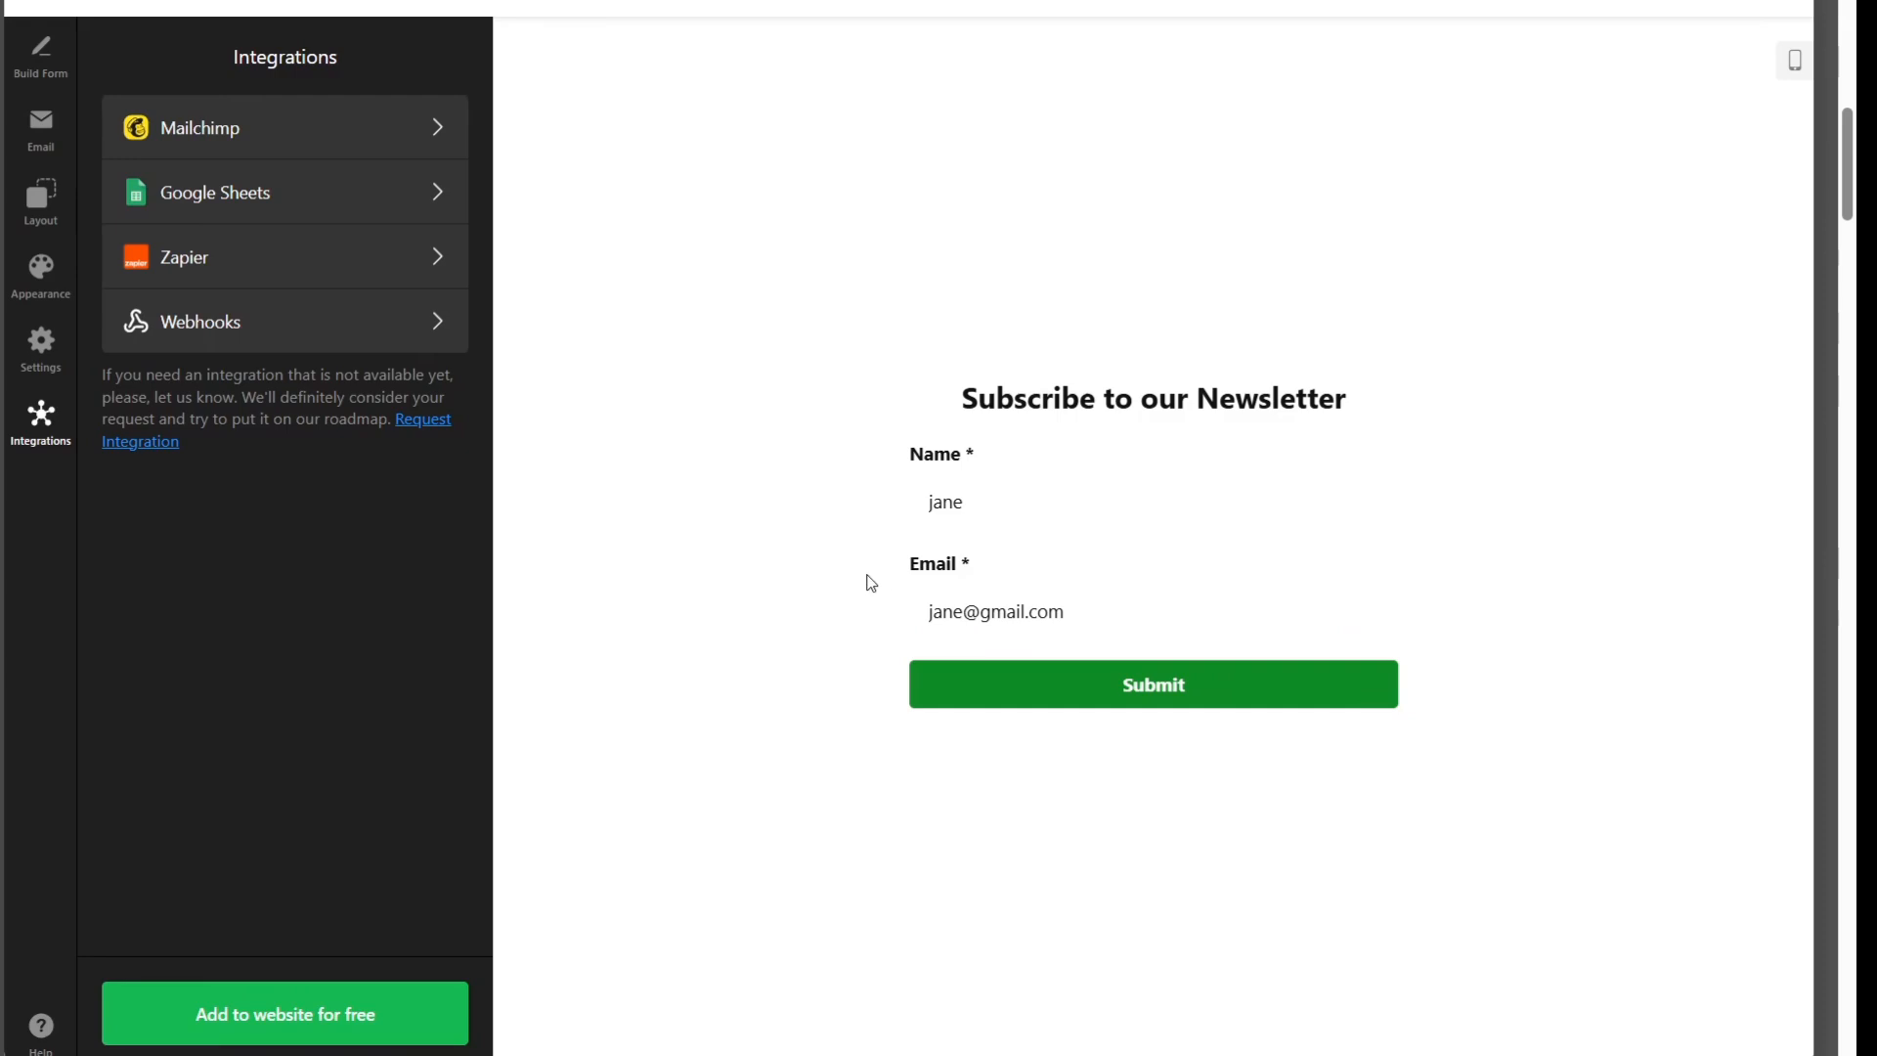
{"action": "left_click", "coordinate": [281, 1017]}
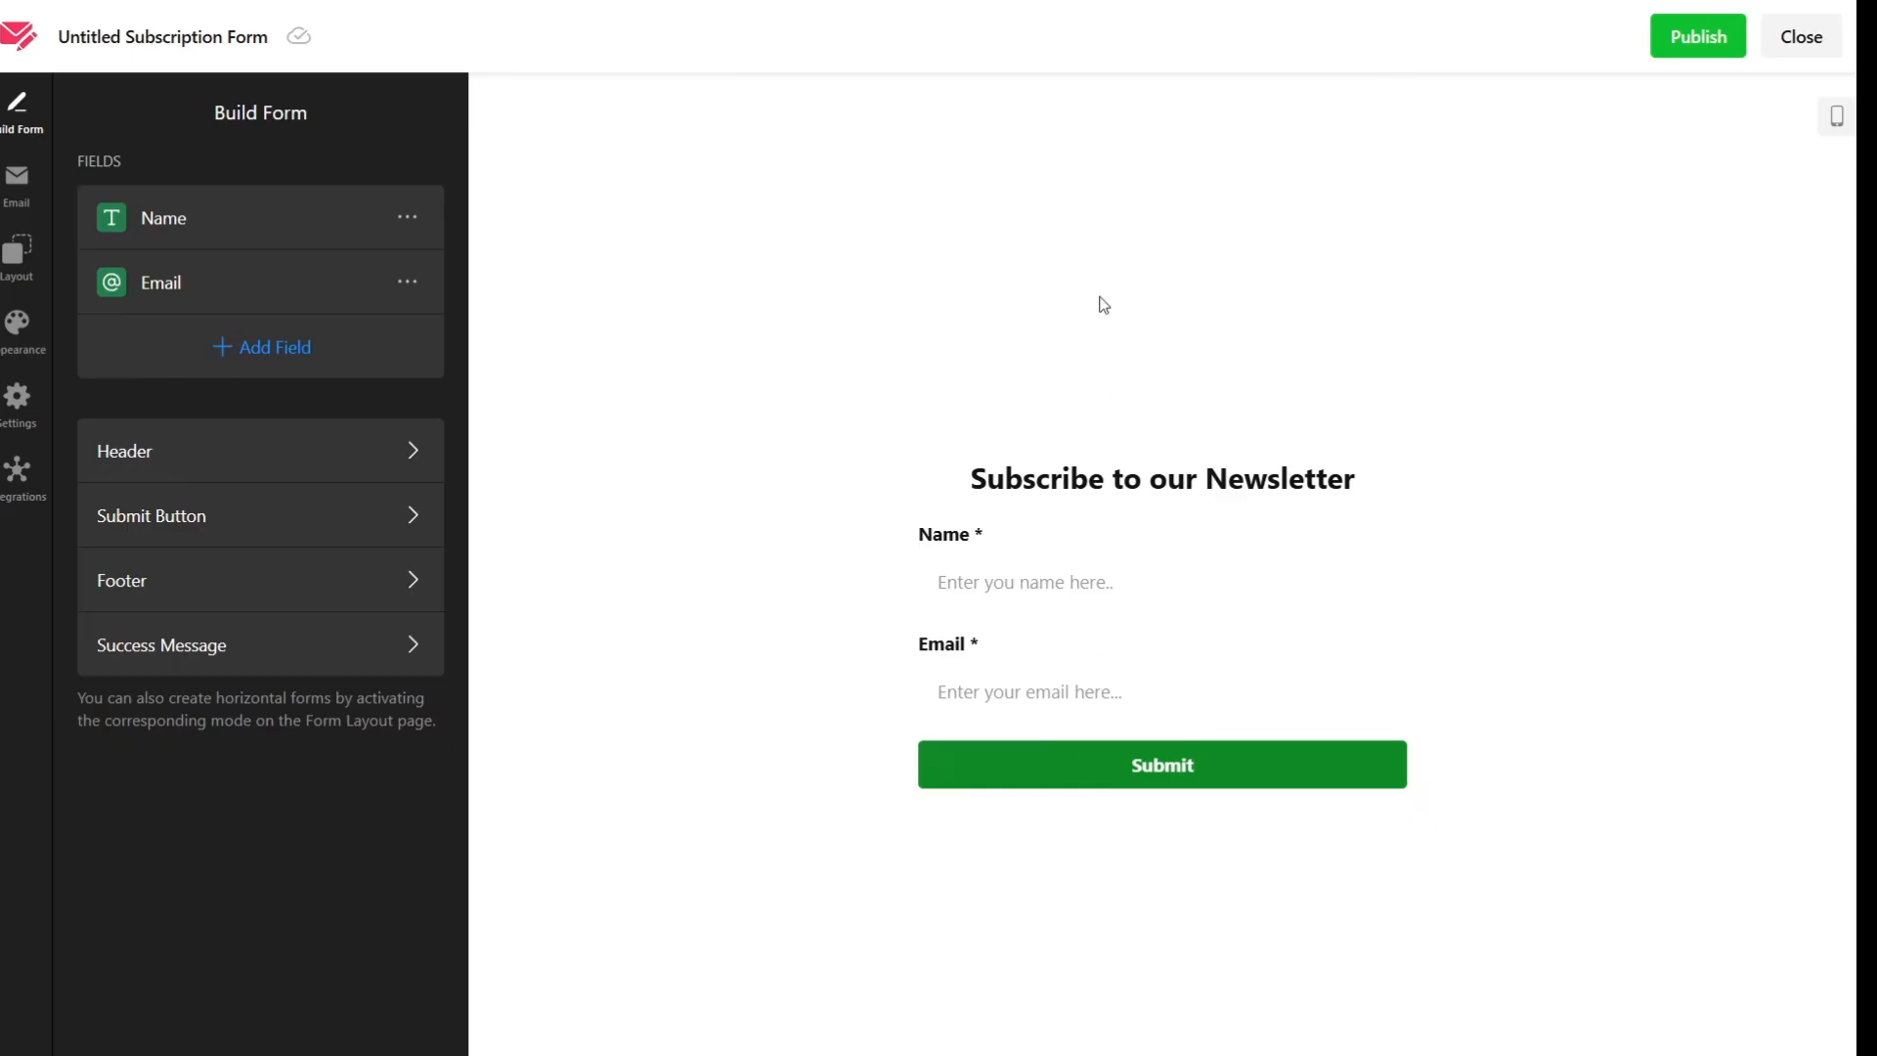
{"action": "left_click", "coordinate": [1692, 59]}
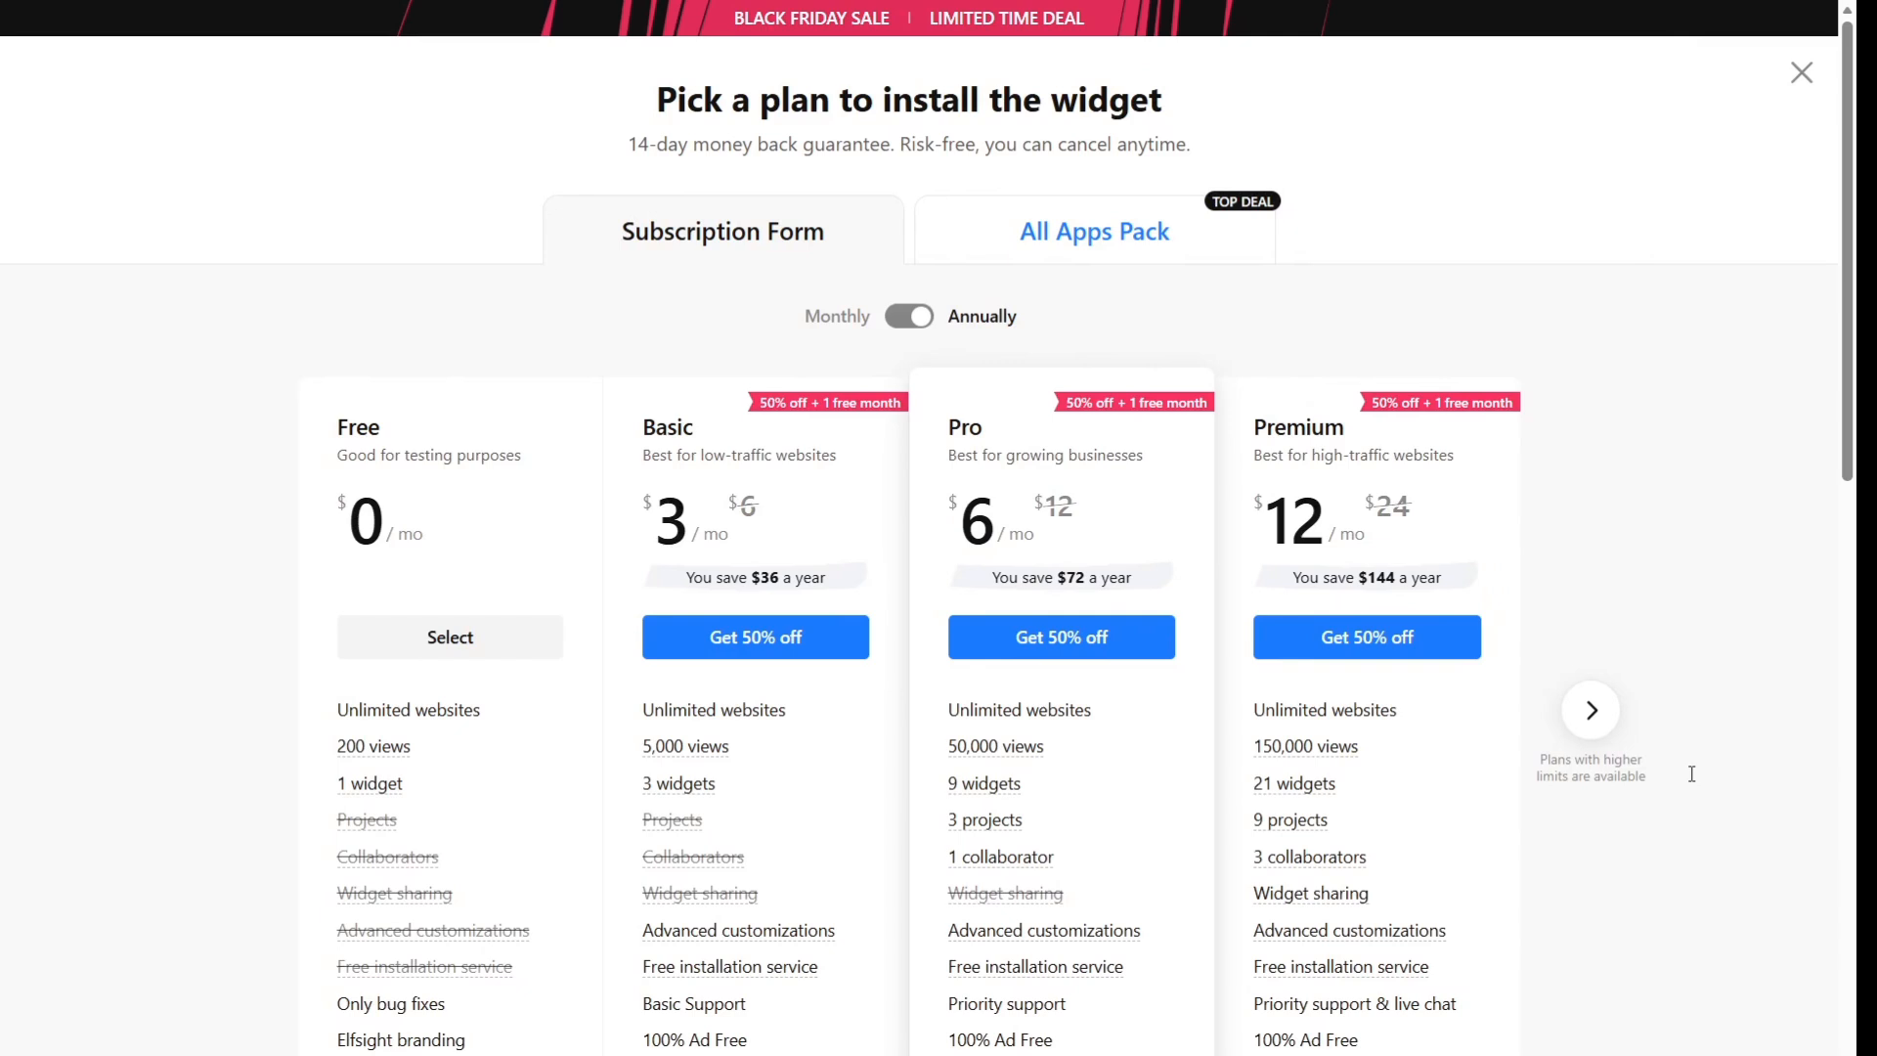
Select the Free plan for the widget and copy its embed code
{"action": "scroll", "coordinate": [1672, 314], "scroll_direction": "down", "scroll_amount": 1}
{"action": "scroll", "coordinate": [1674, 303], "scroll_direction": "up", "scroll_amount": 1}
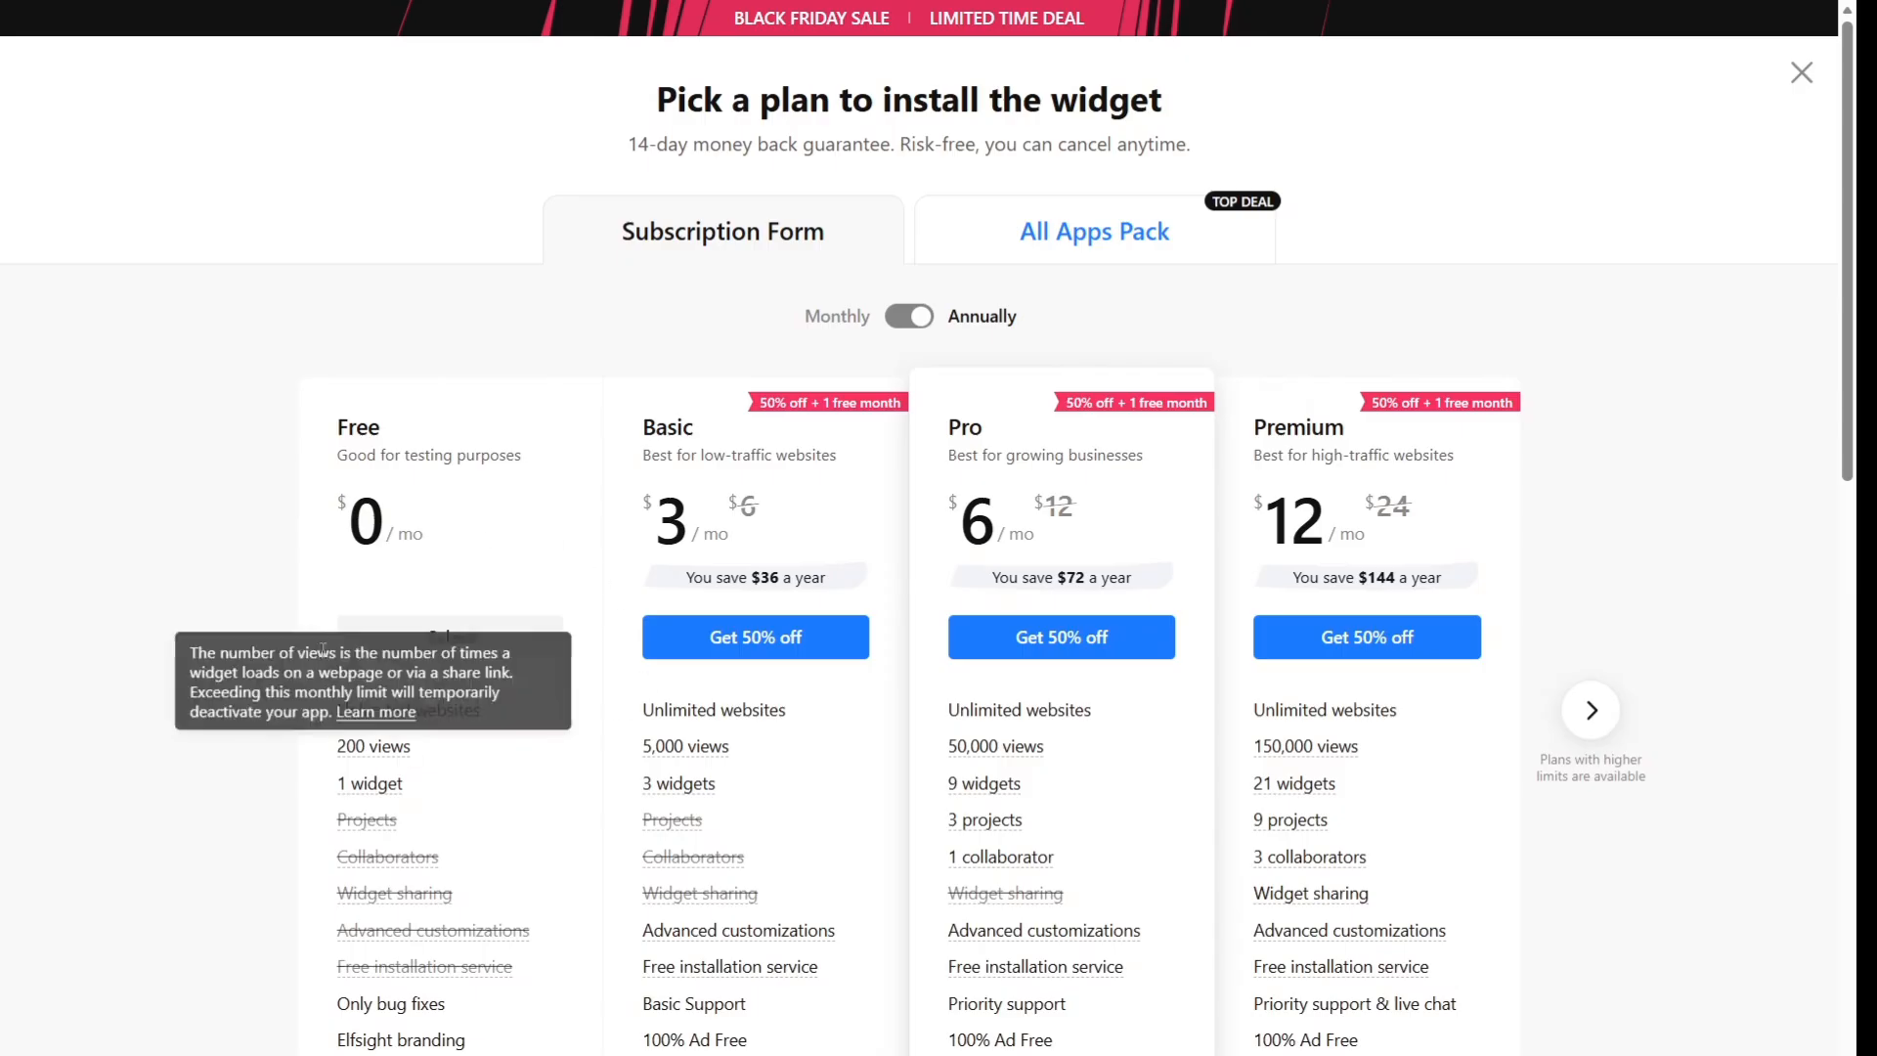
{"action": "left_click", "coordinate": [489, 637]}
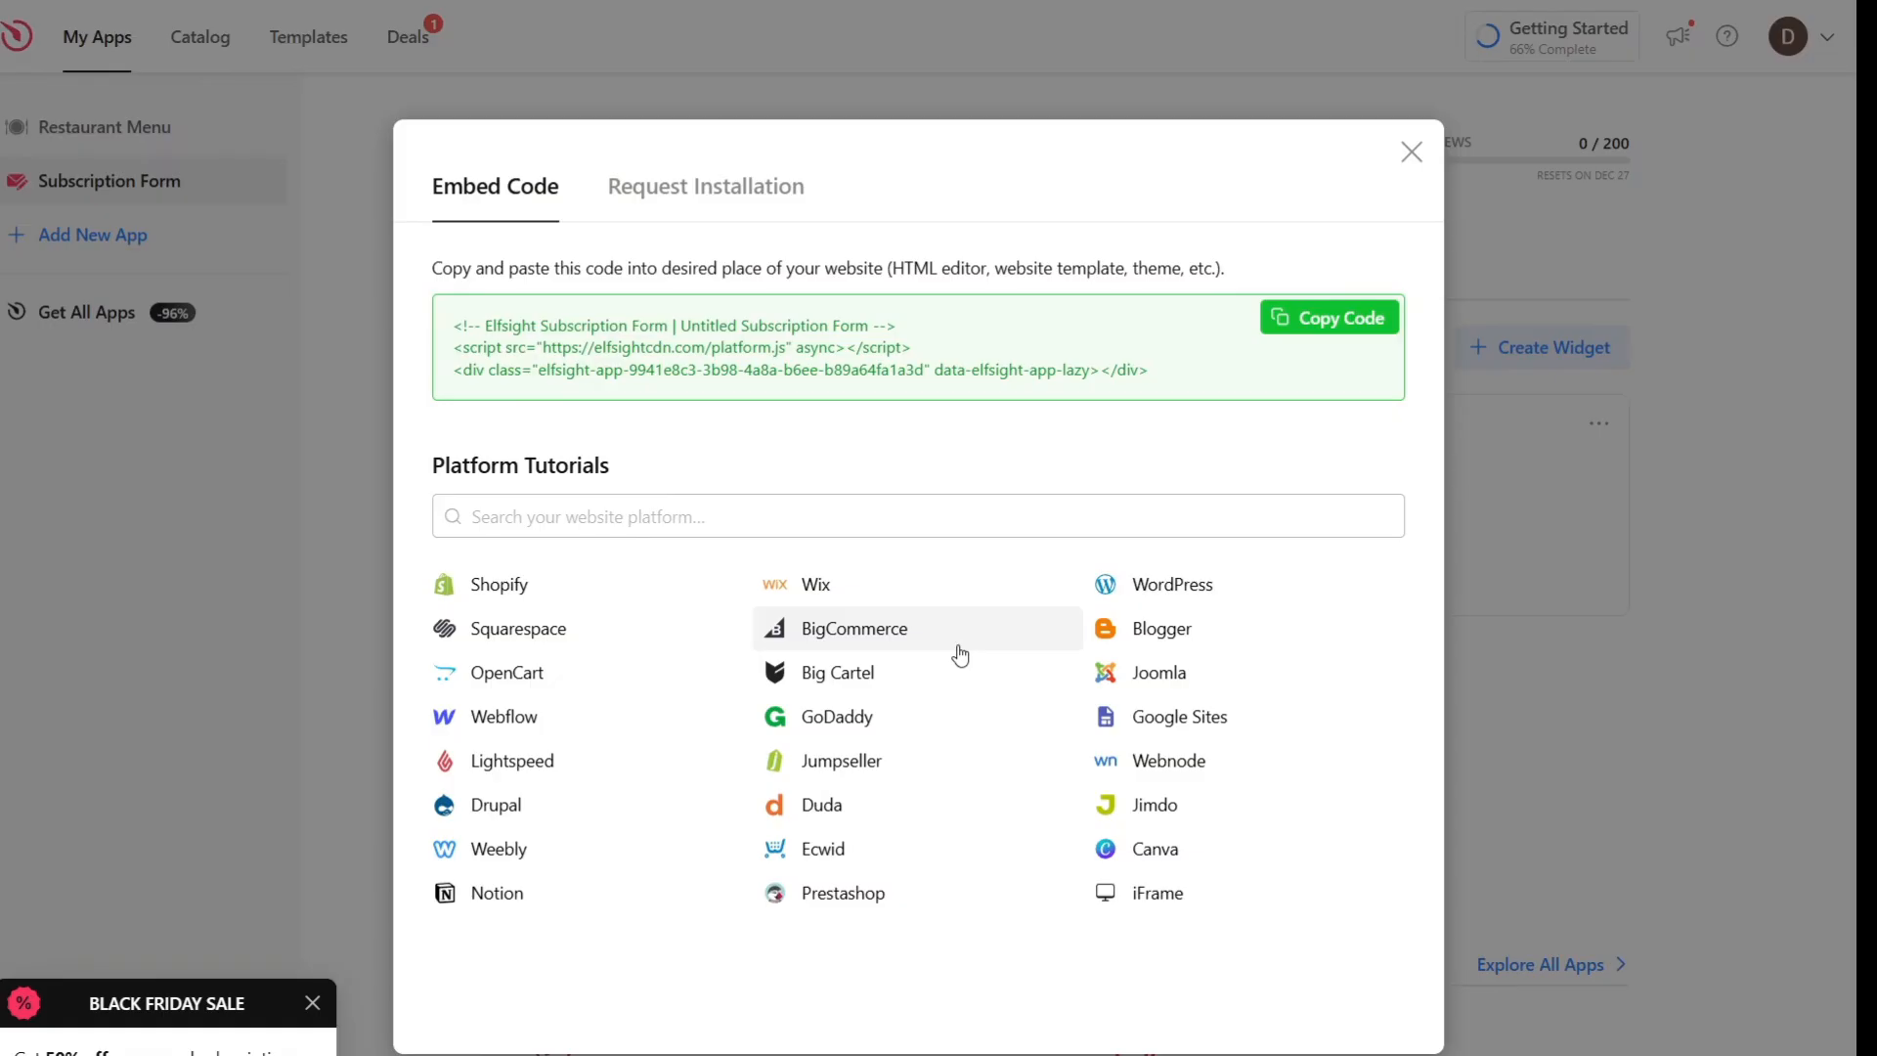
{"action": "left_click", "coordinate": [1322, 323]}
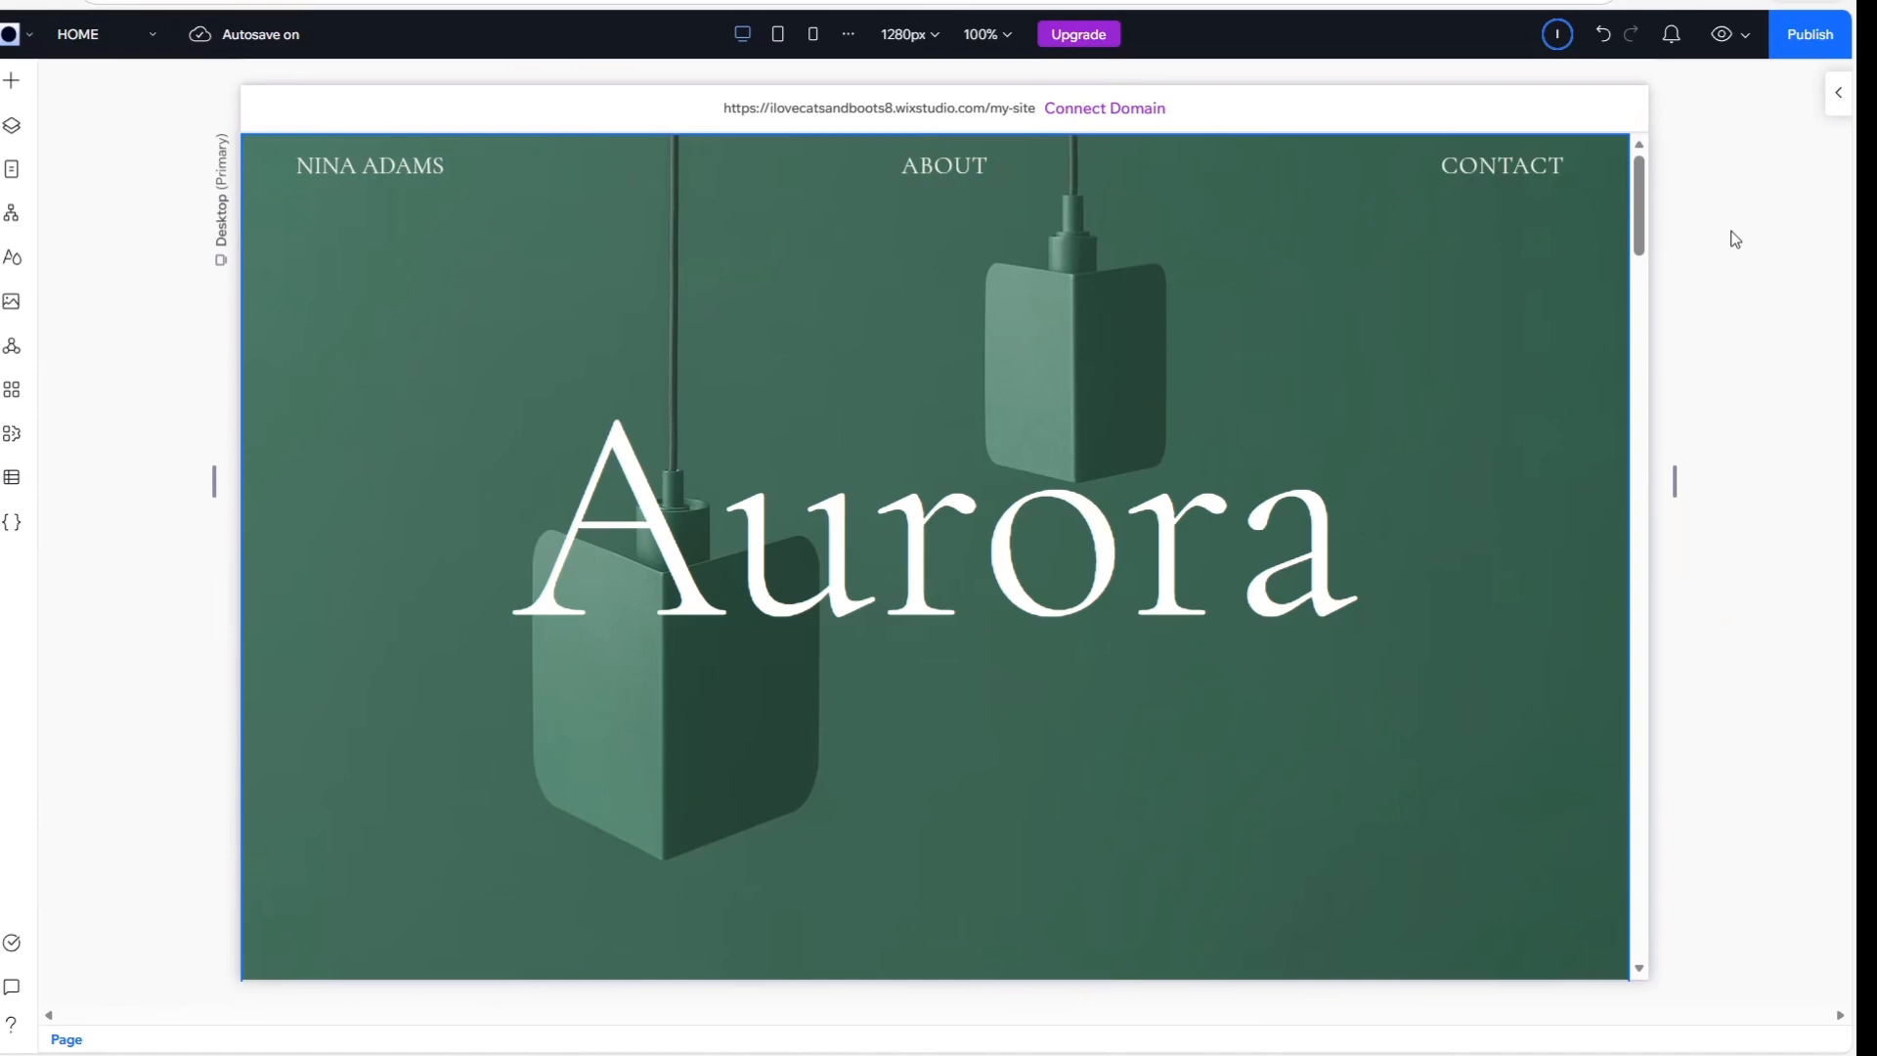
Switch to the Wix Studio editor and add a blank section between the Aurora hero and The Collection
{"action": "scroll", "coordinate": [1291, 167], "scroll_direction": "down", "scroll_amount": 3}
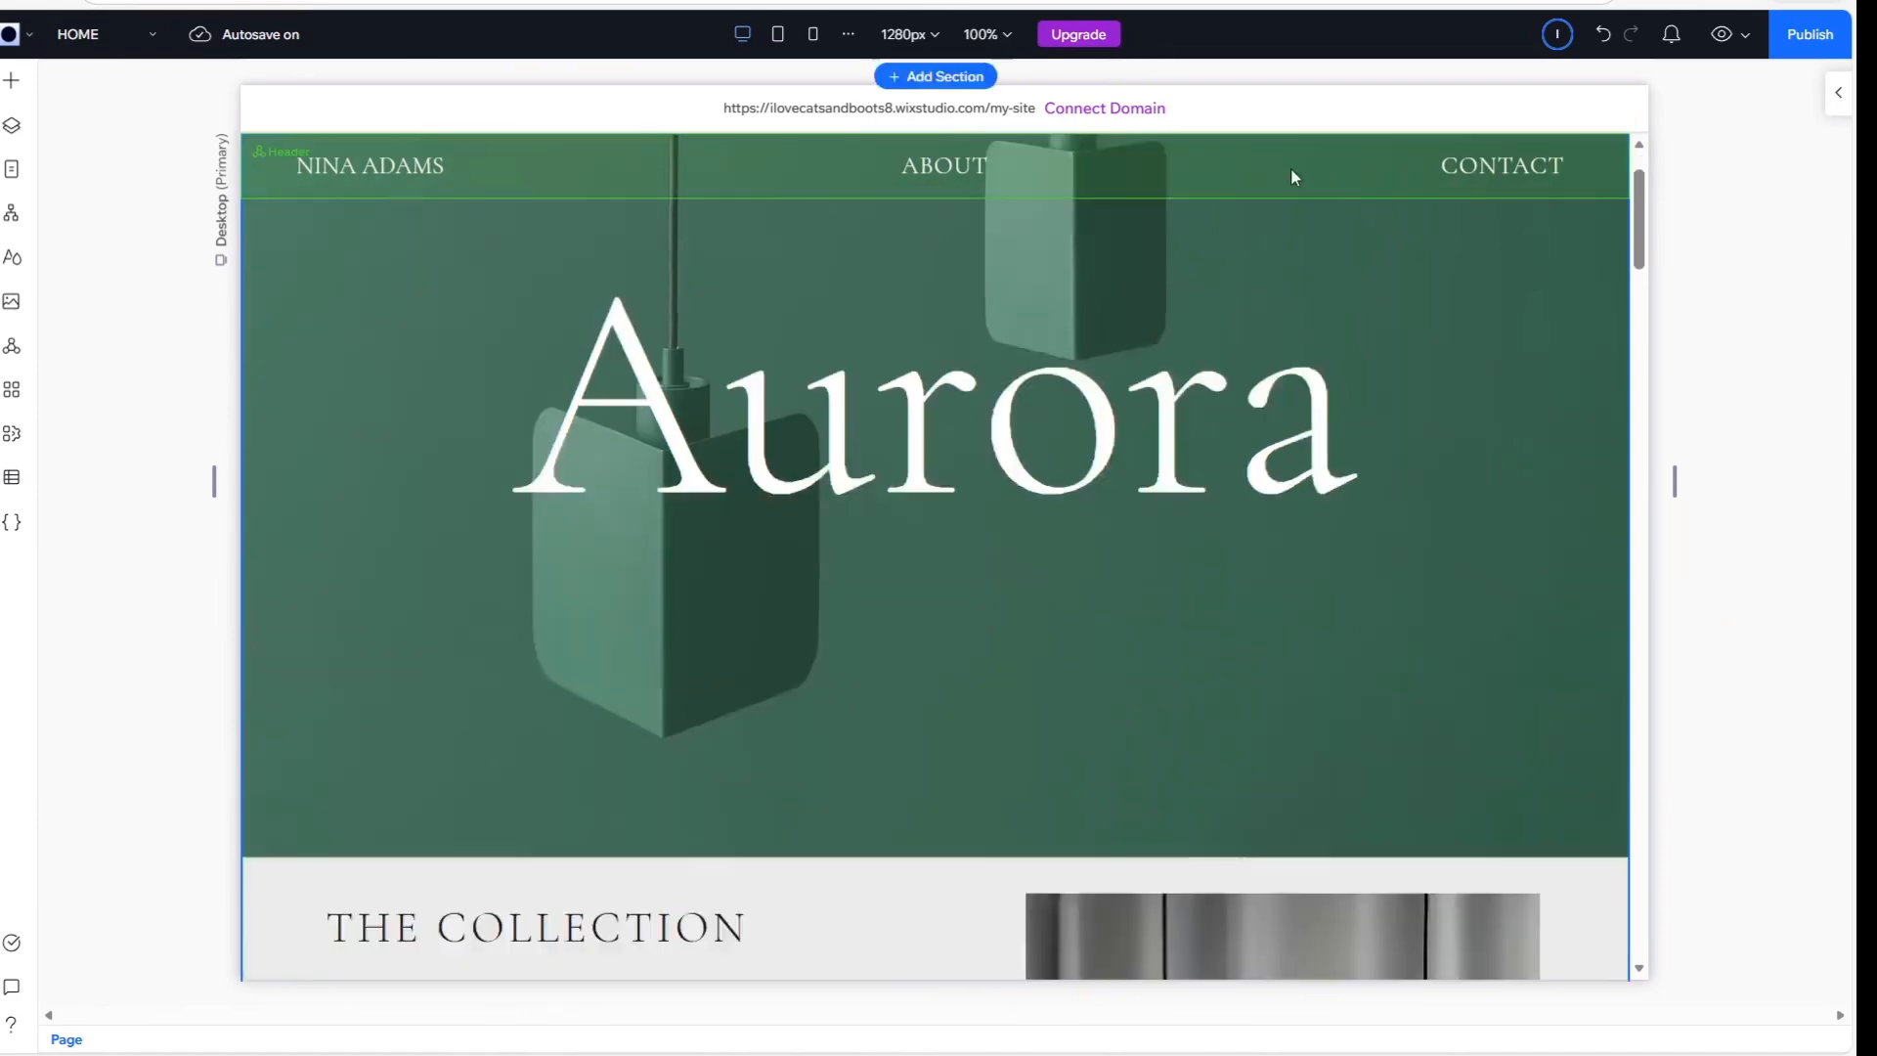
{"action": "mouse_move", "coordinate": [1223, 729]}
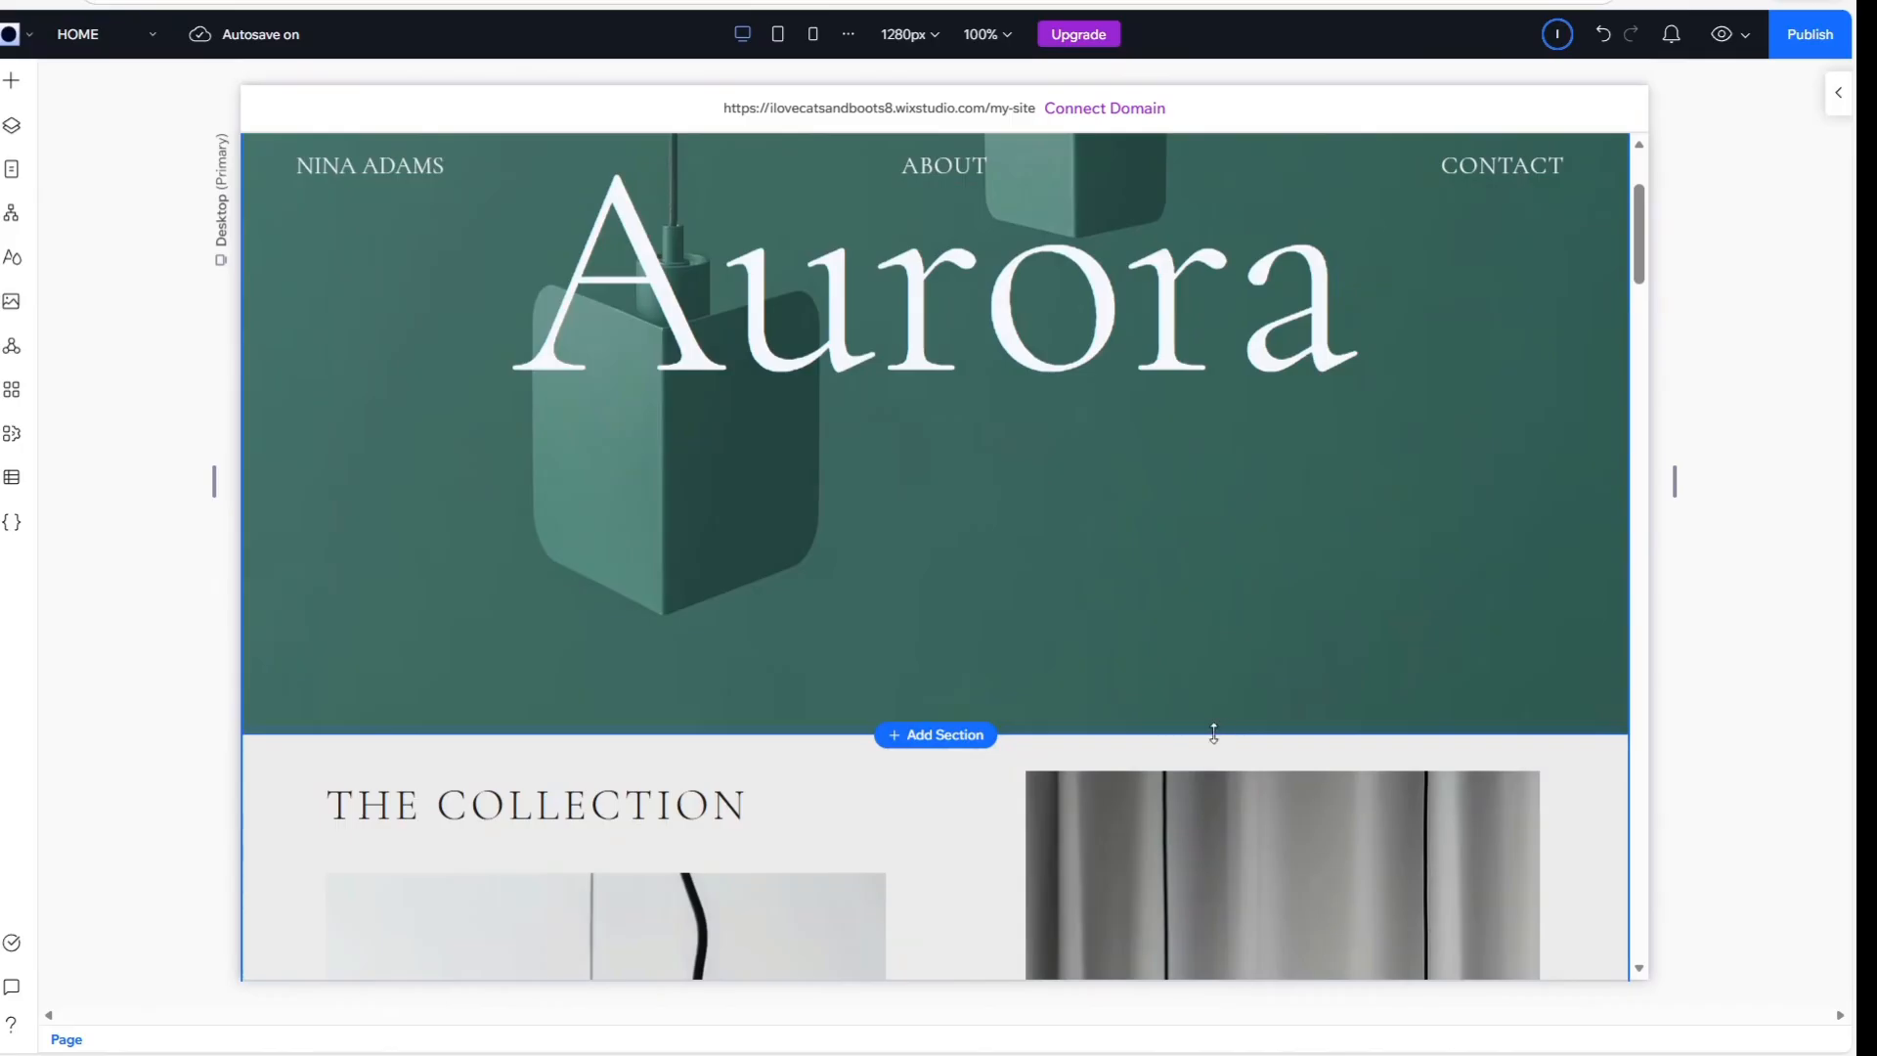
{"action": "left_click", "coordinate": [929, 748]}
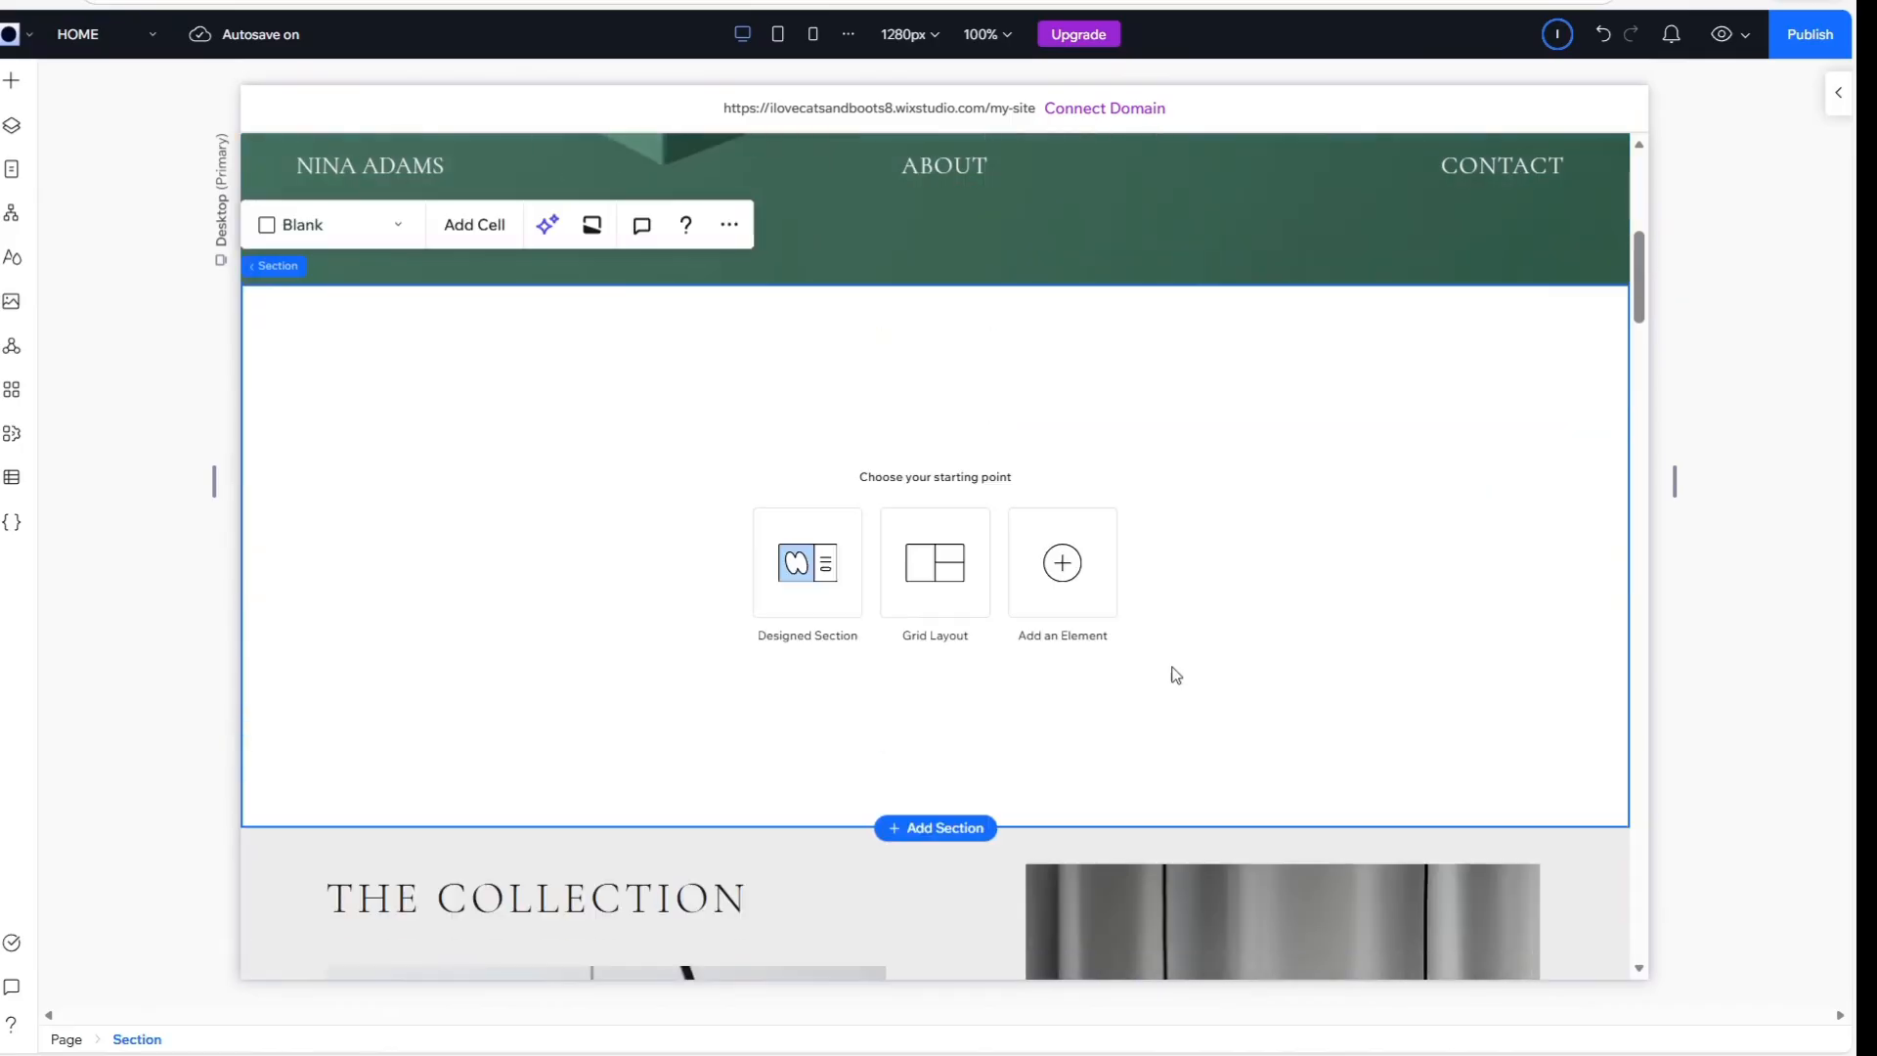
Insert an Embed Code element into the new blank section
{"action": "left_click", "coordinate": [1050, 580]}
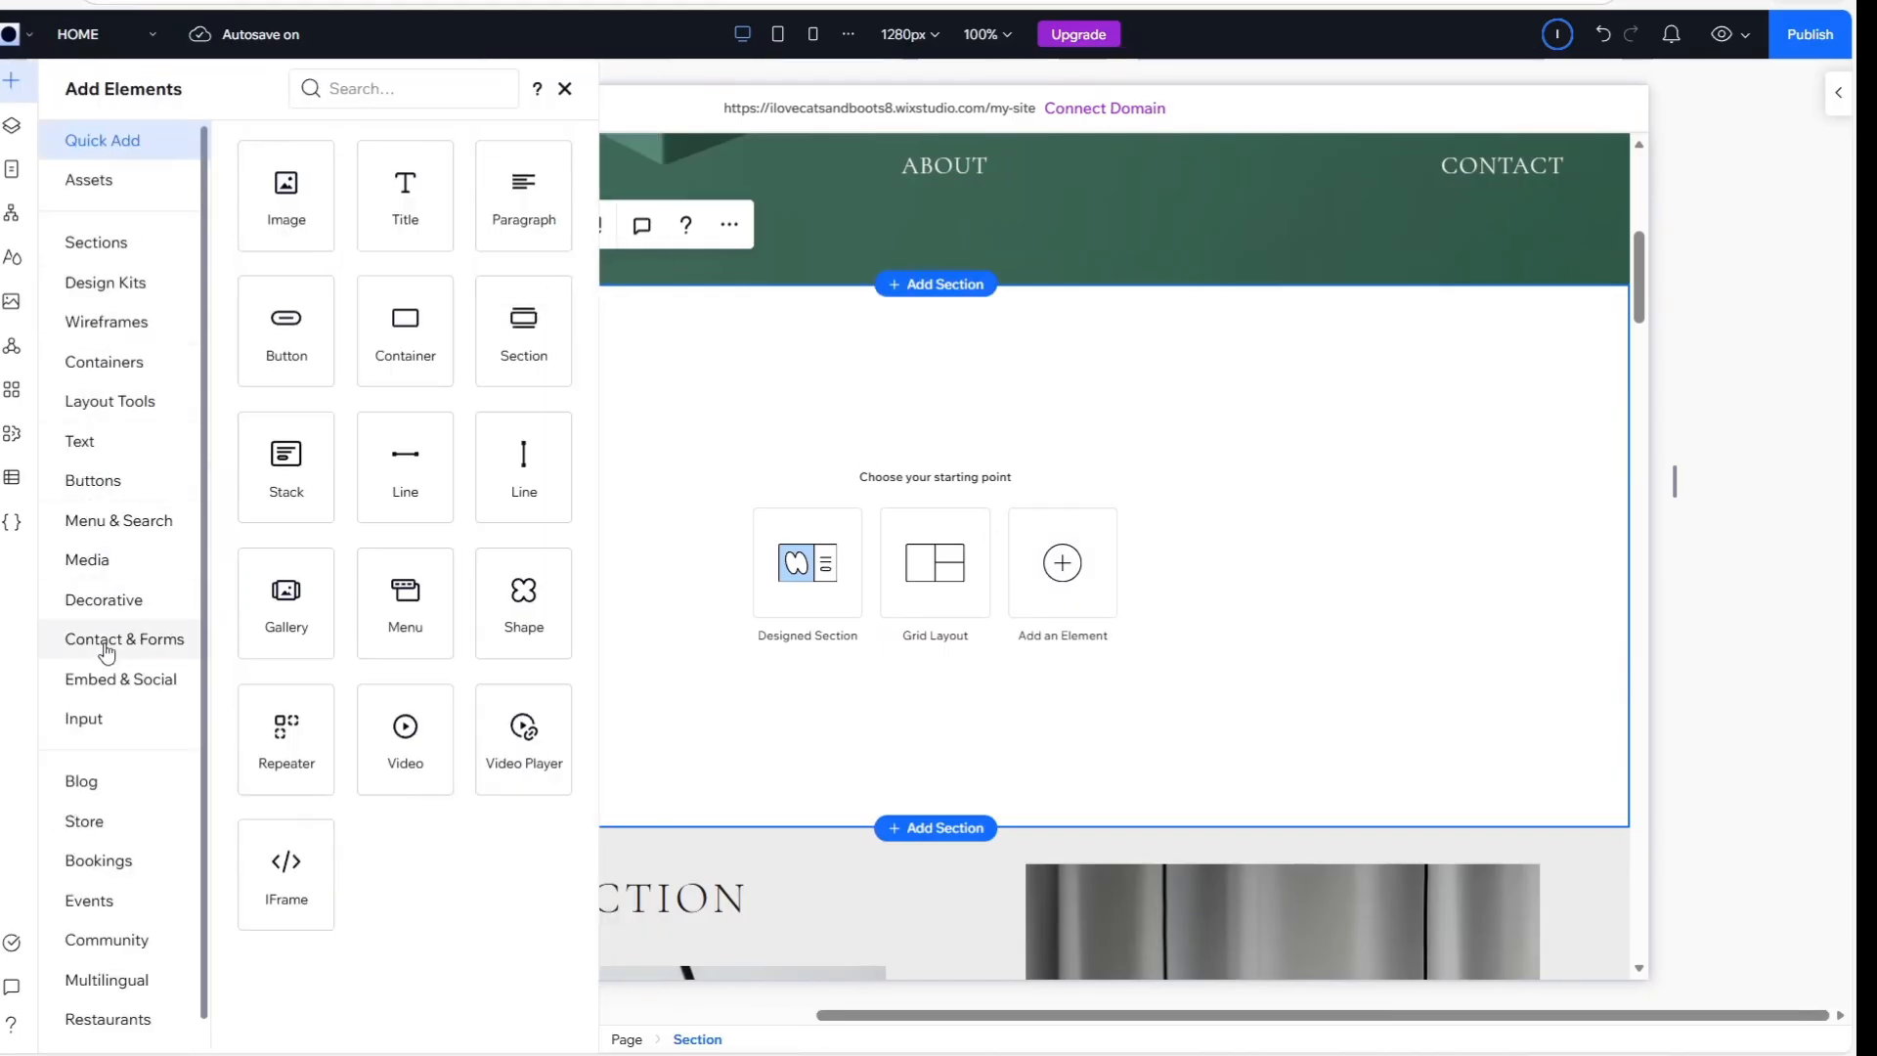
{"action": "left_click", "coordinate": [133, 690]}
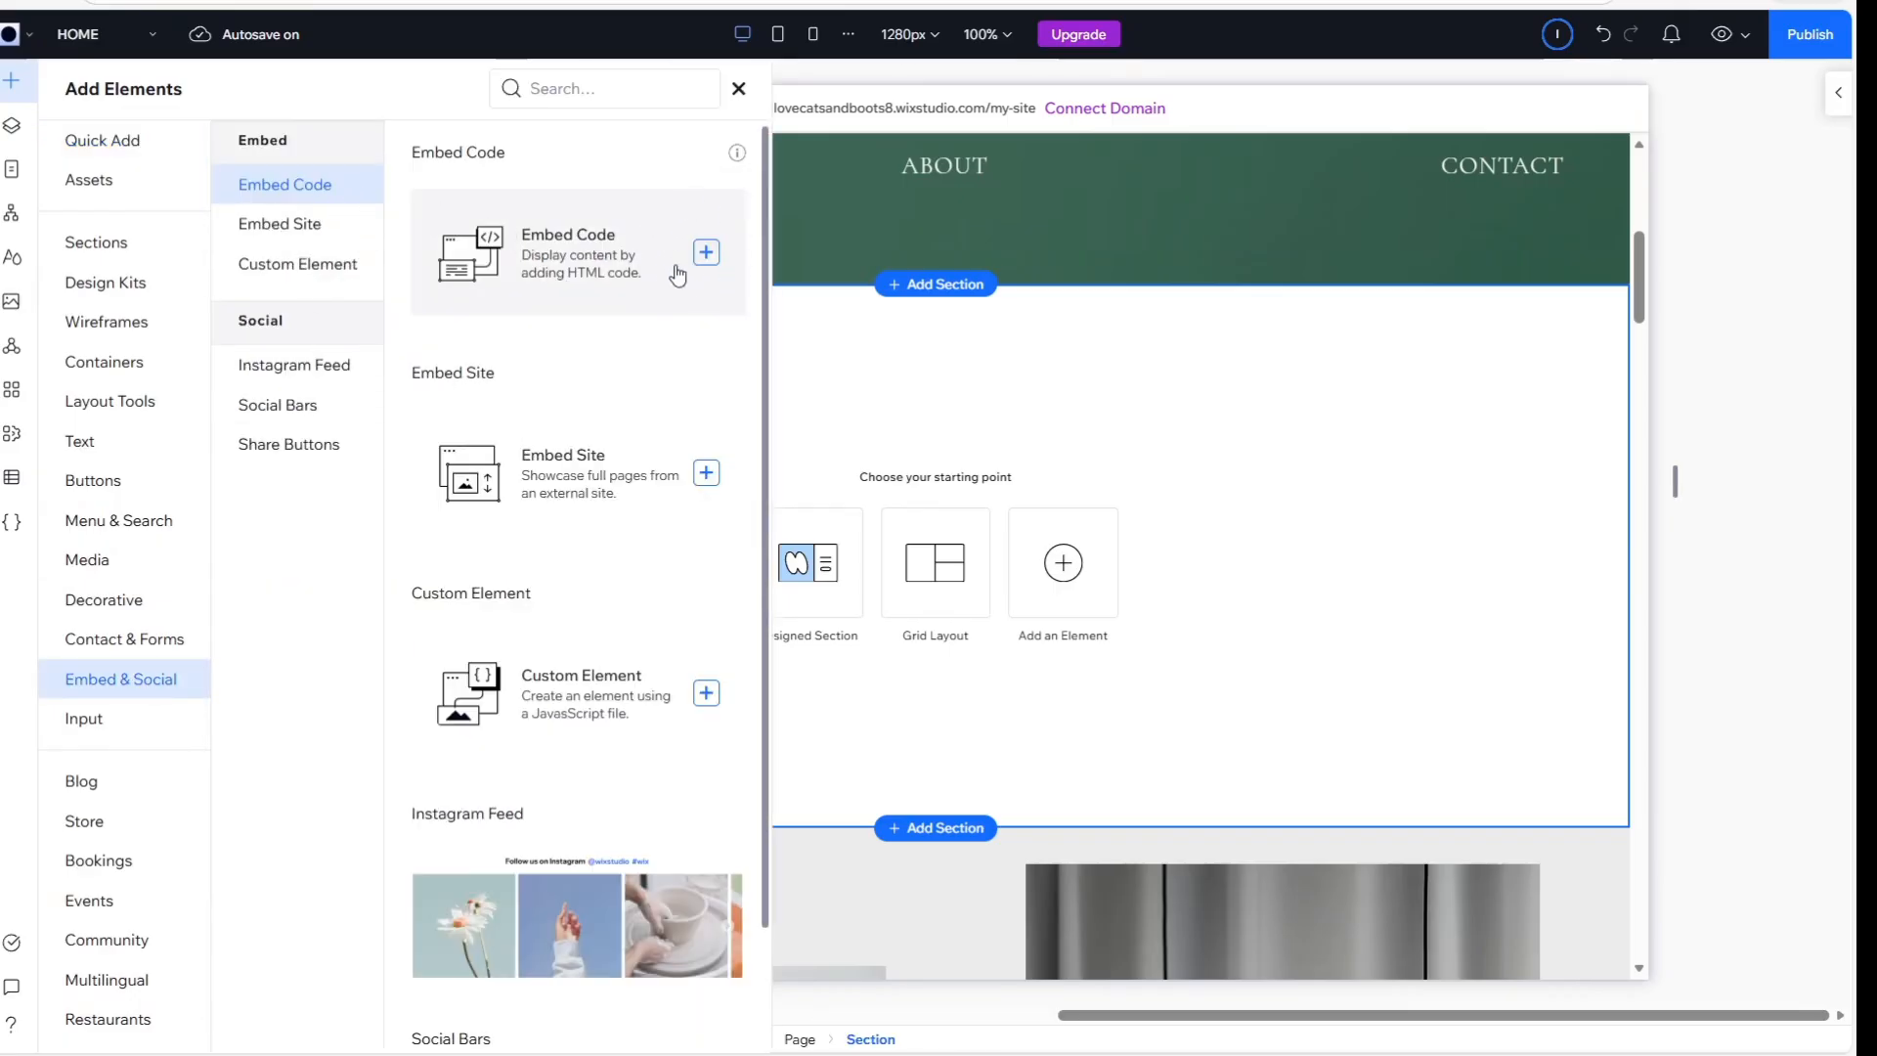
{"action": "left_click", "coordinate": [706, 253]}
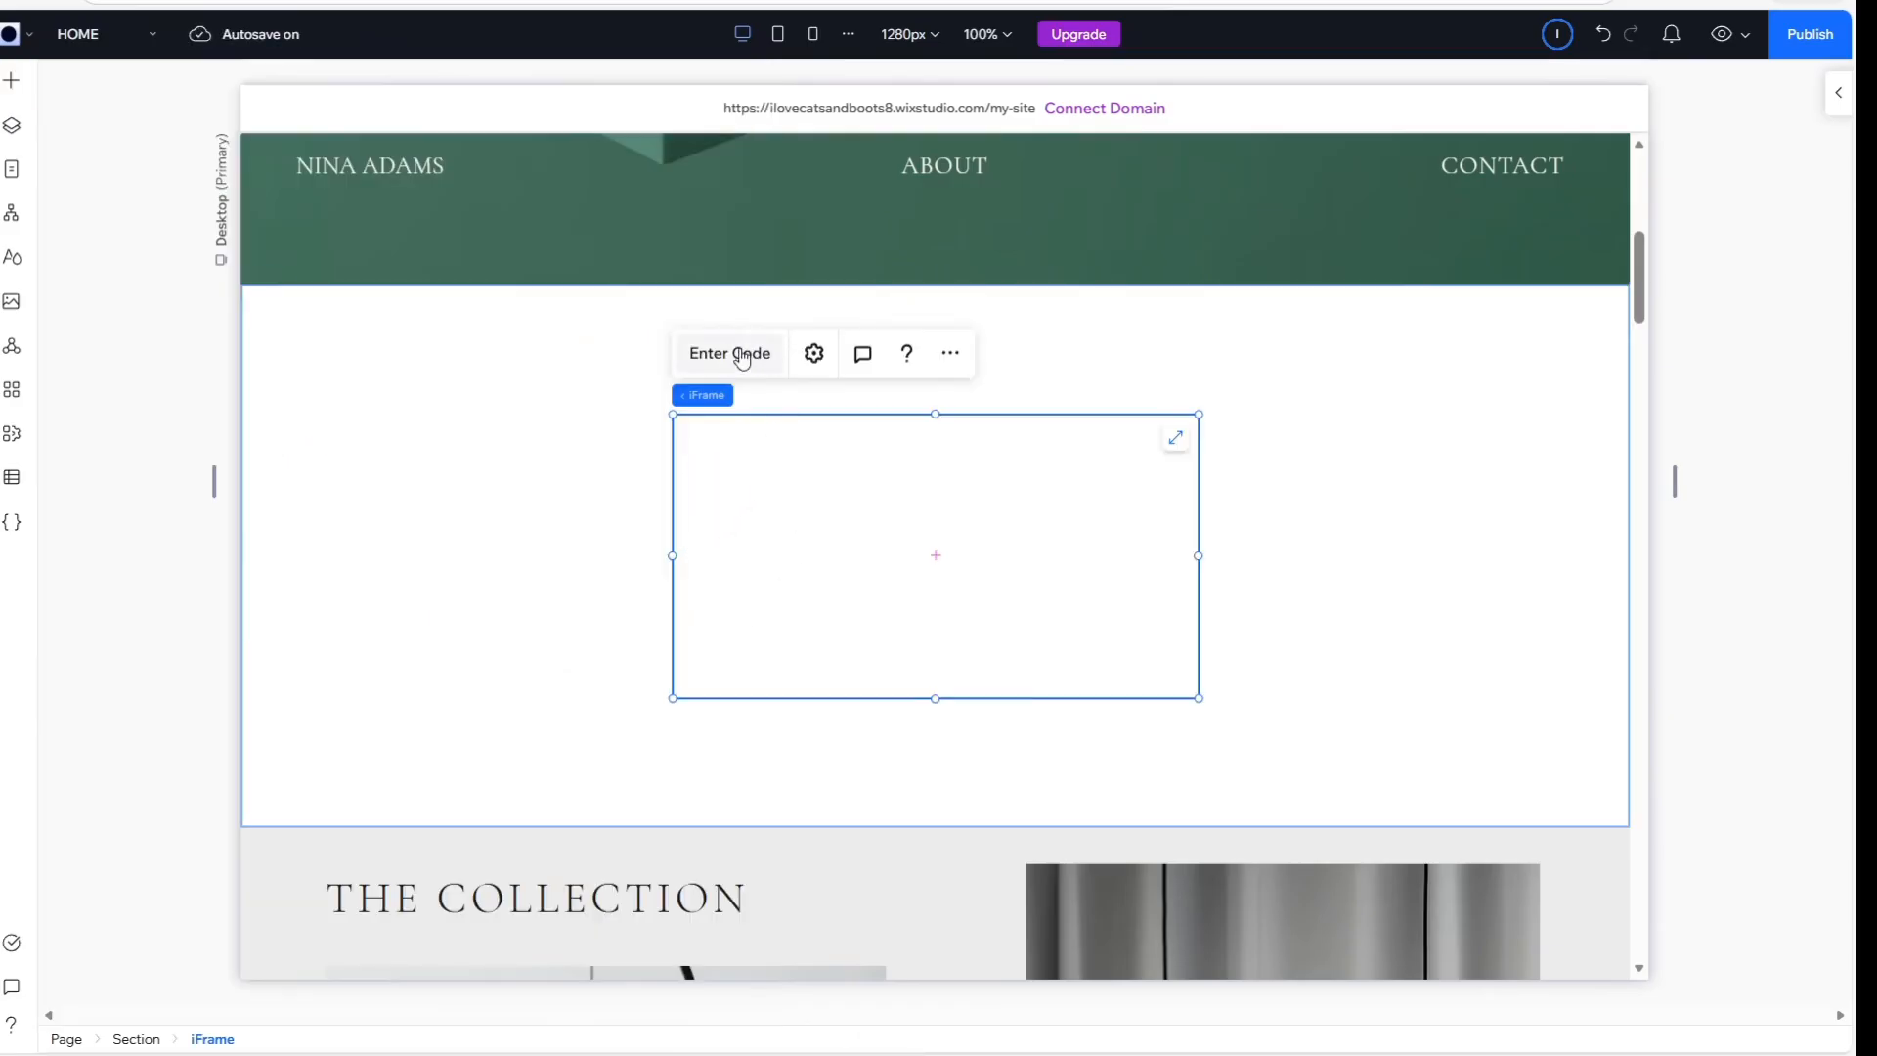
Paste the copied subscription form code into the embed element and update it
{"action": "left_click", "coordinate": [742, 357]}
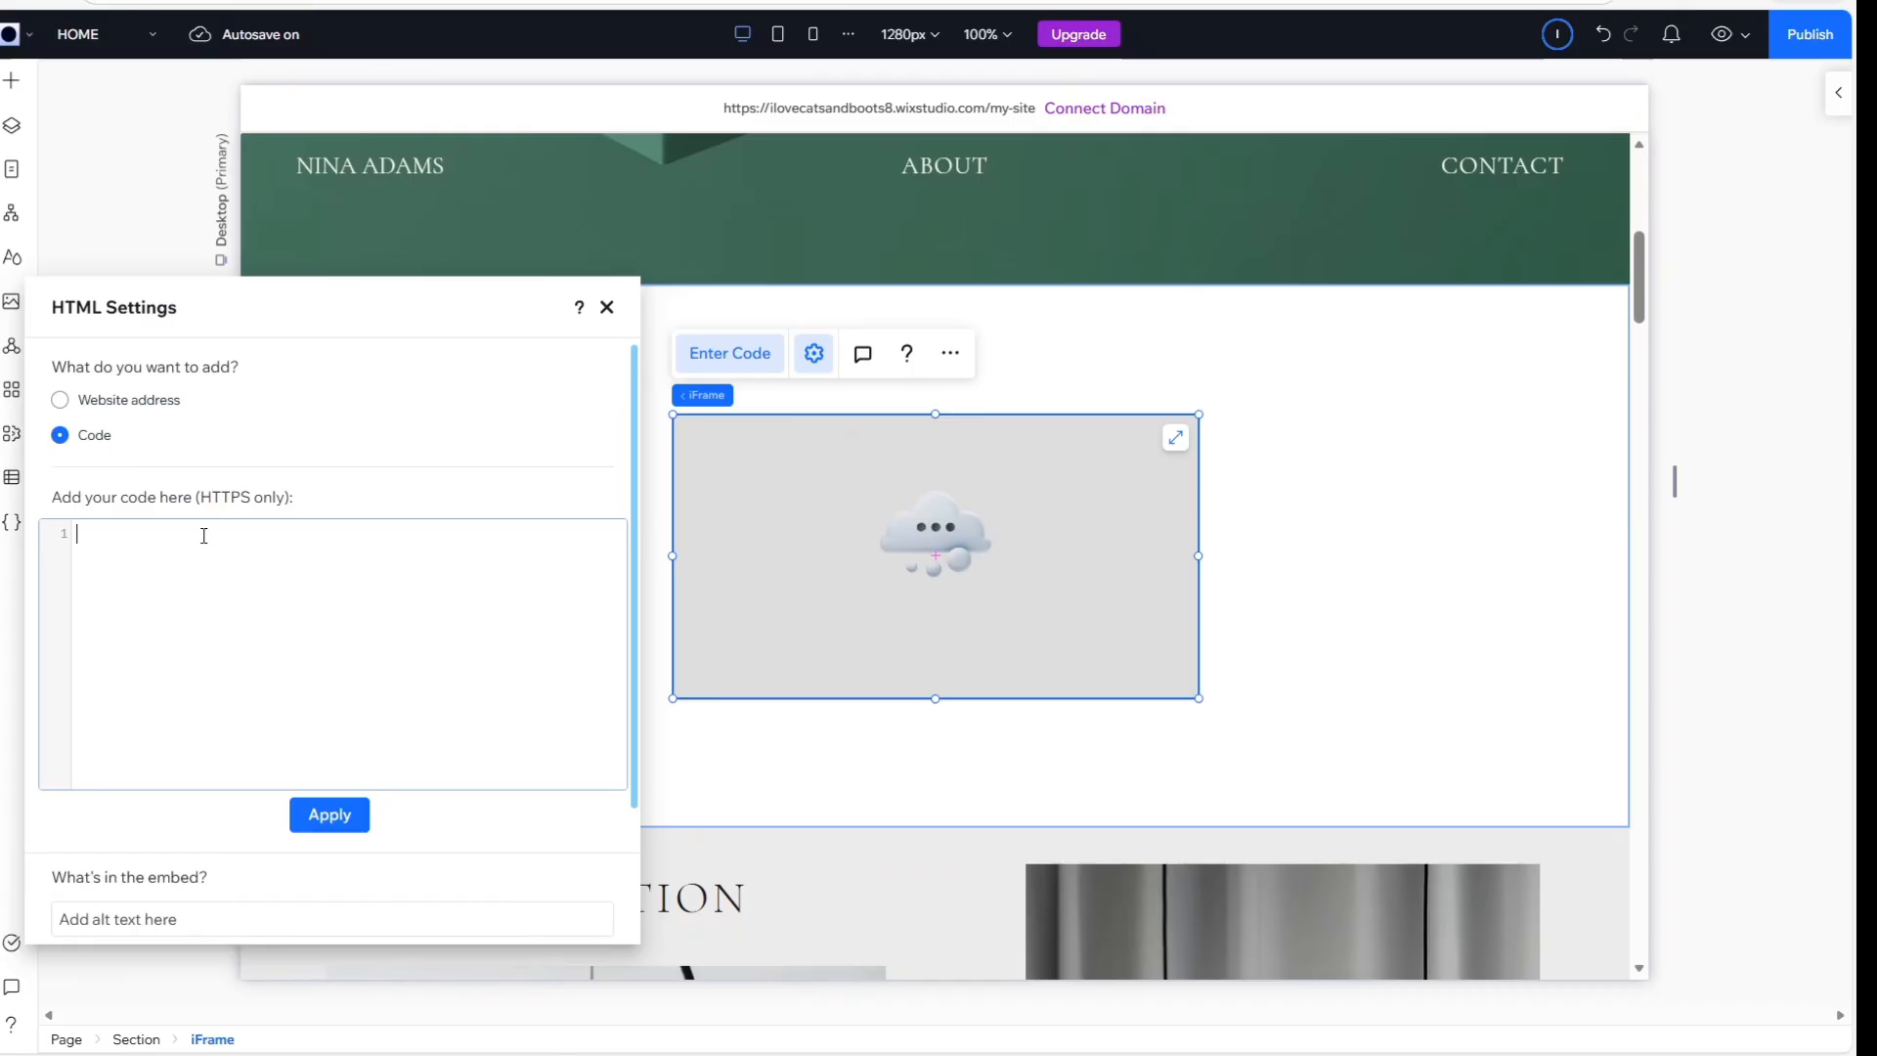
{"action": "key", "text": "ctrl+v"}
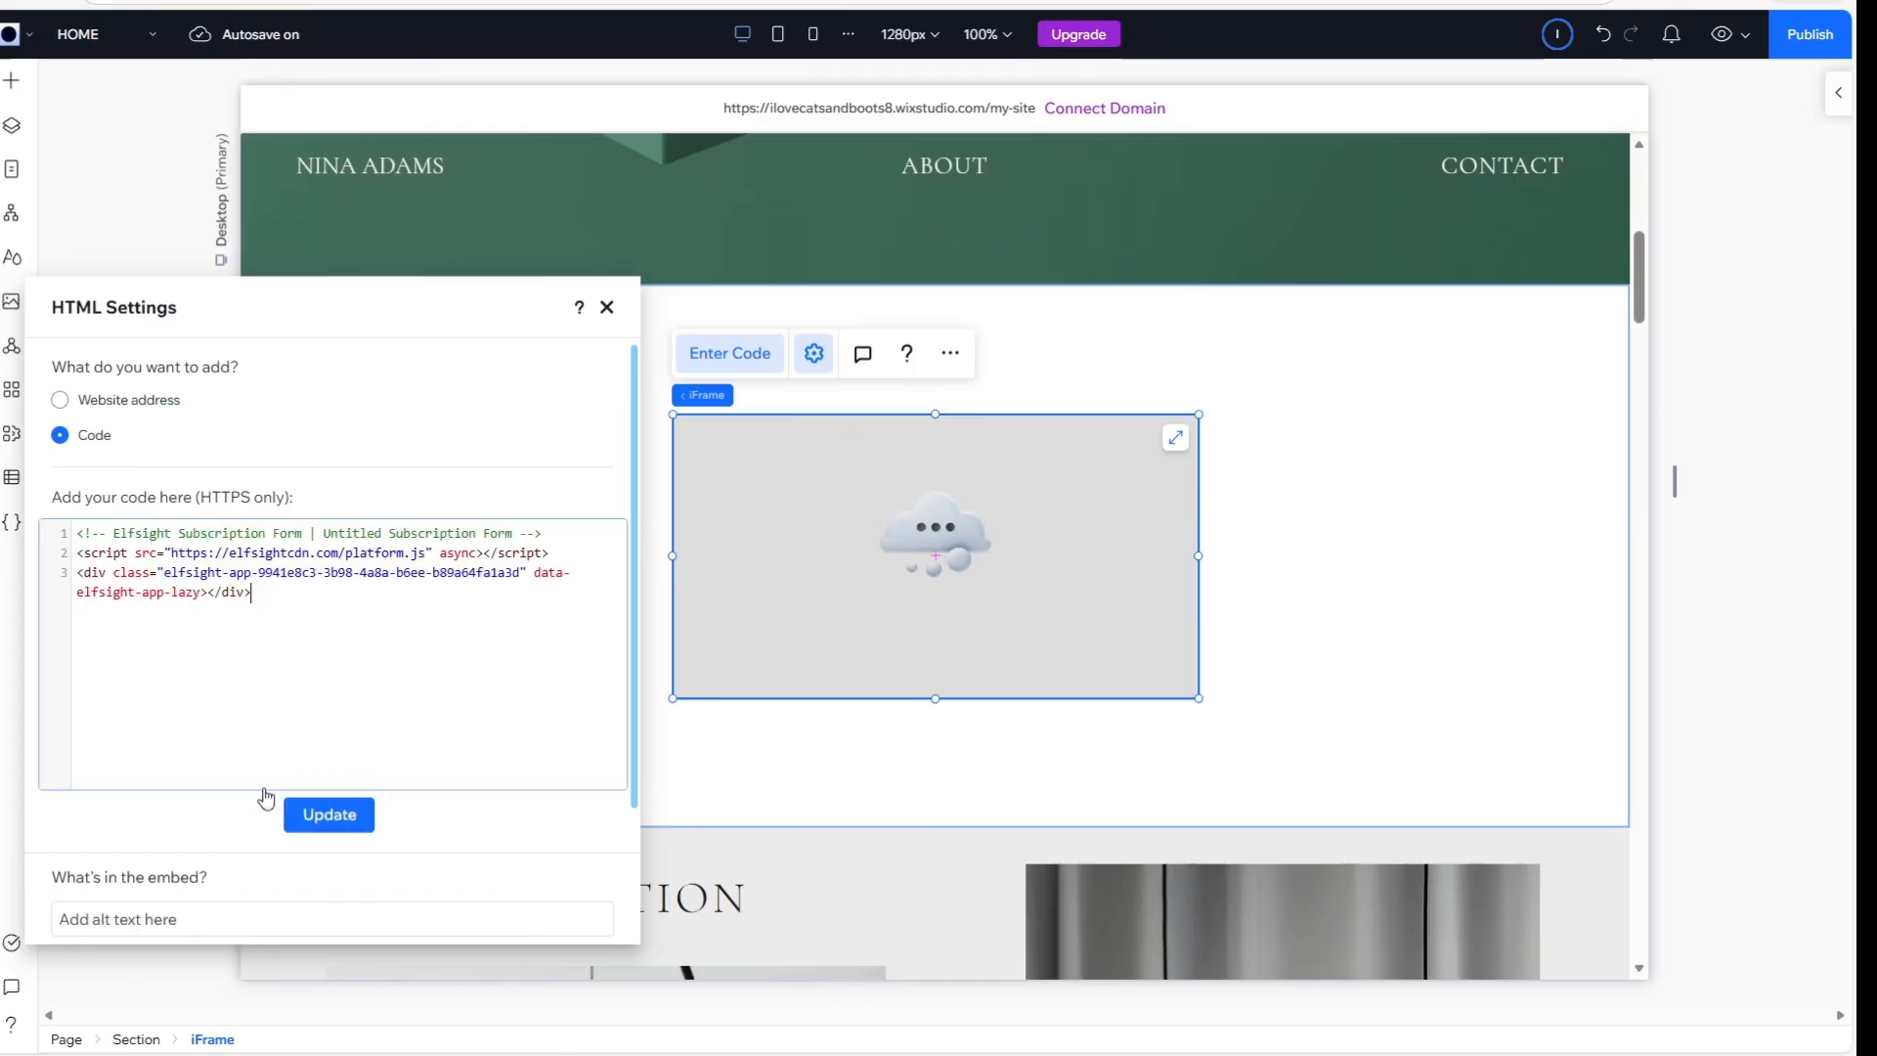
{"action": "left_click", "coordinate": [286, 819]}
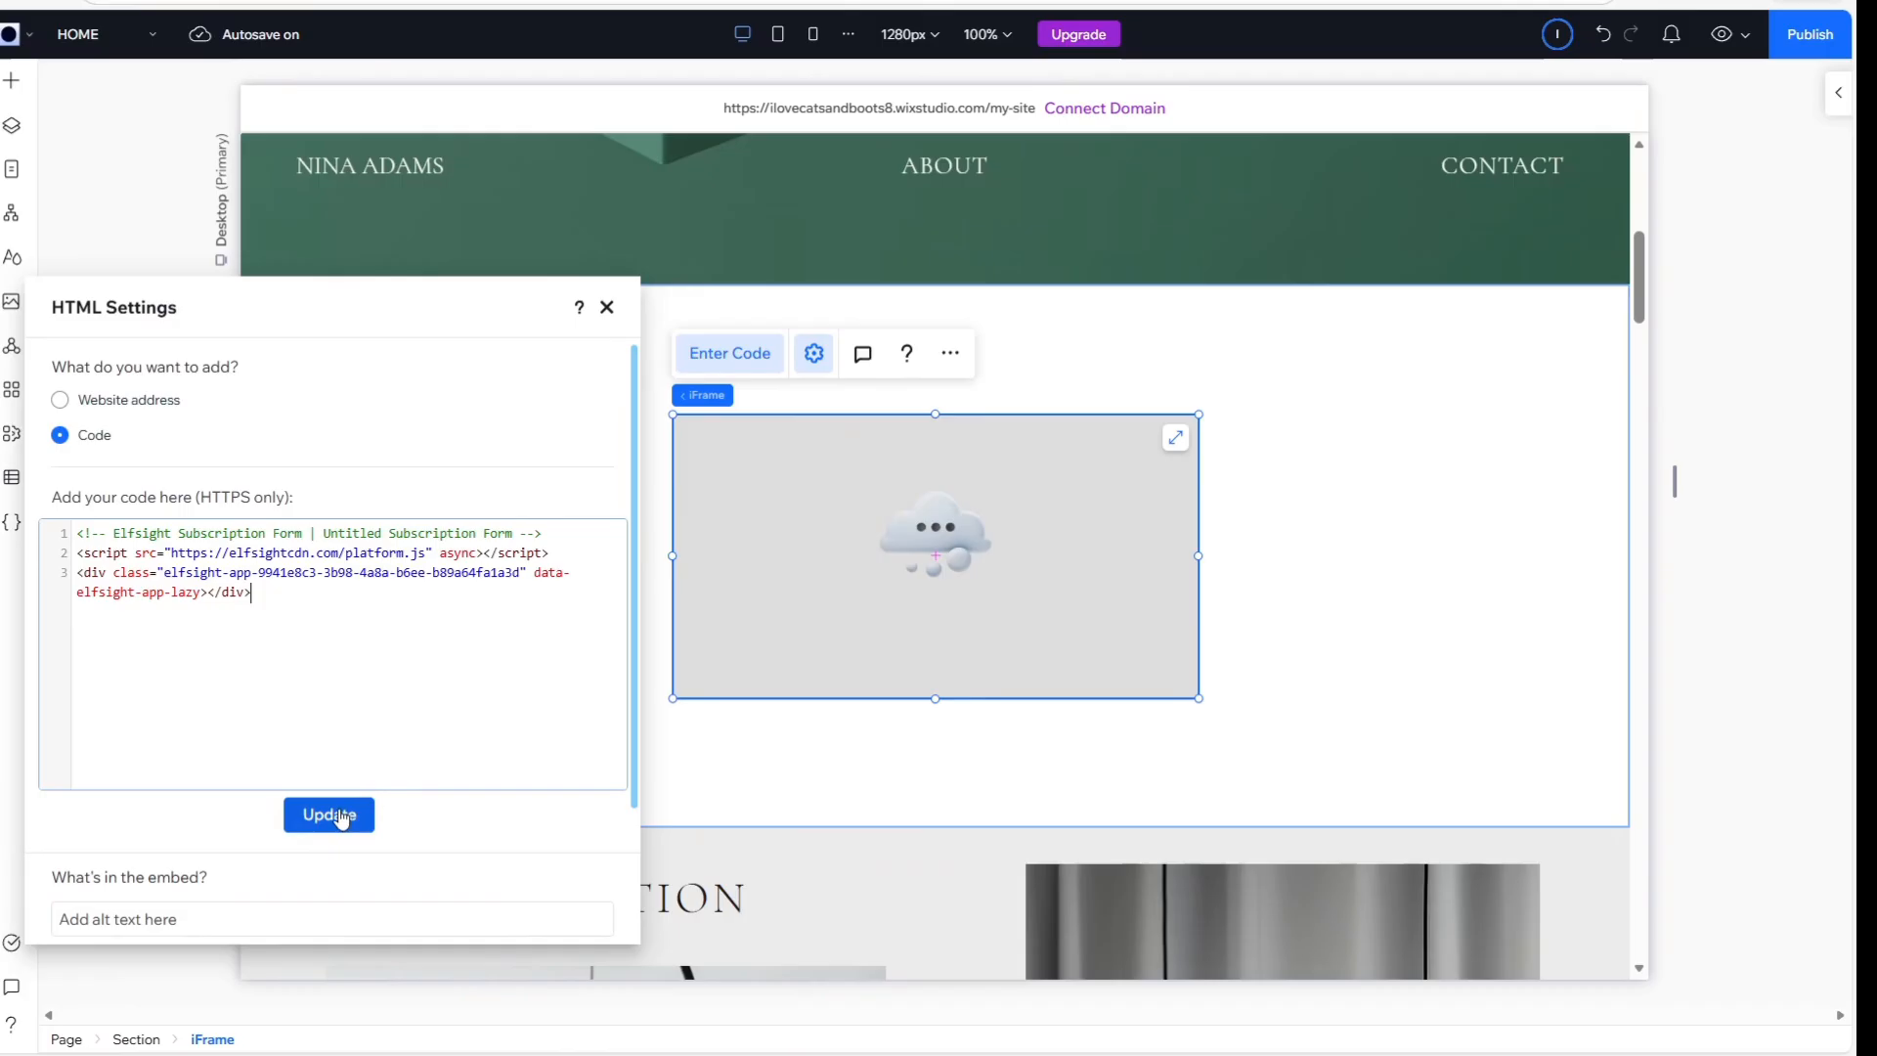
Enlarge the embedded form's iFrame from its upper-left corner so the Submit button fits, and deselect it
{"action": "left_click", "coordinate": [874, 664]}
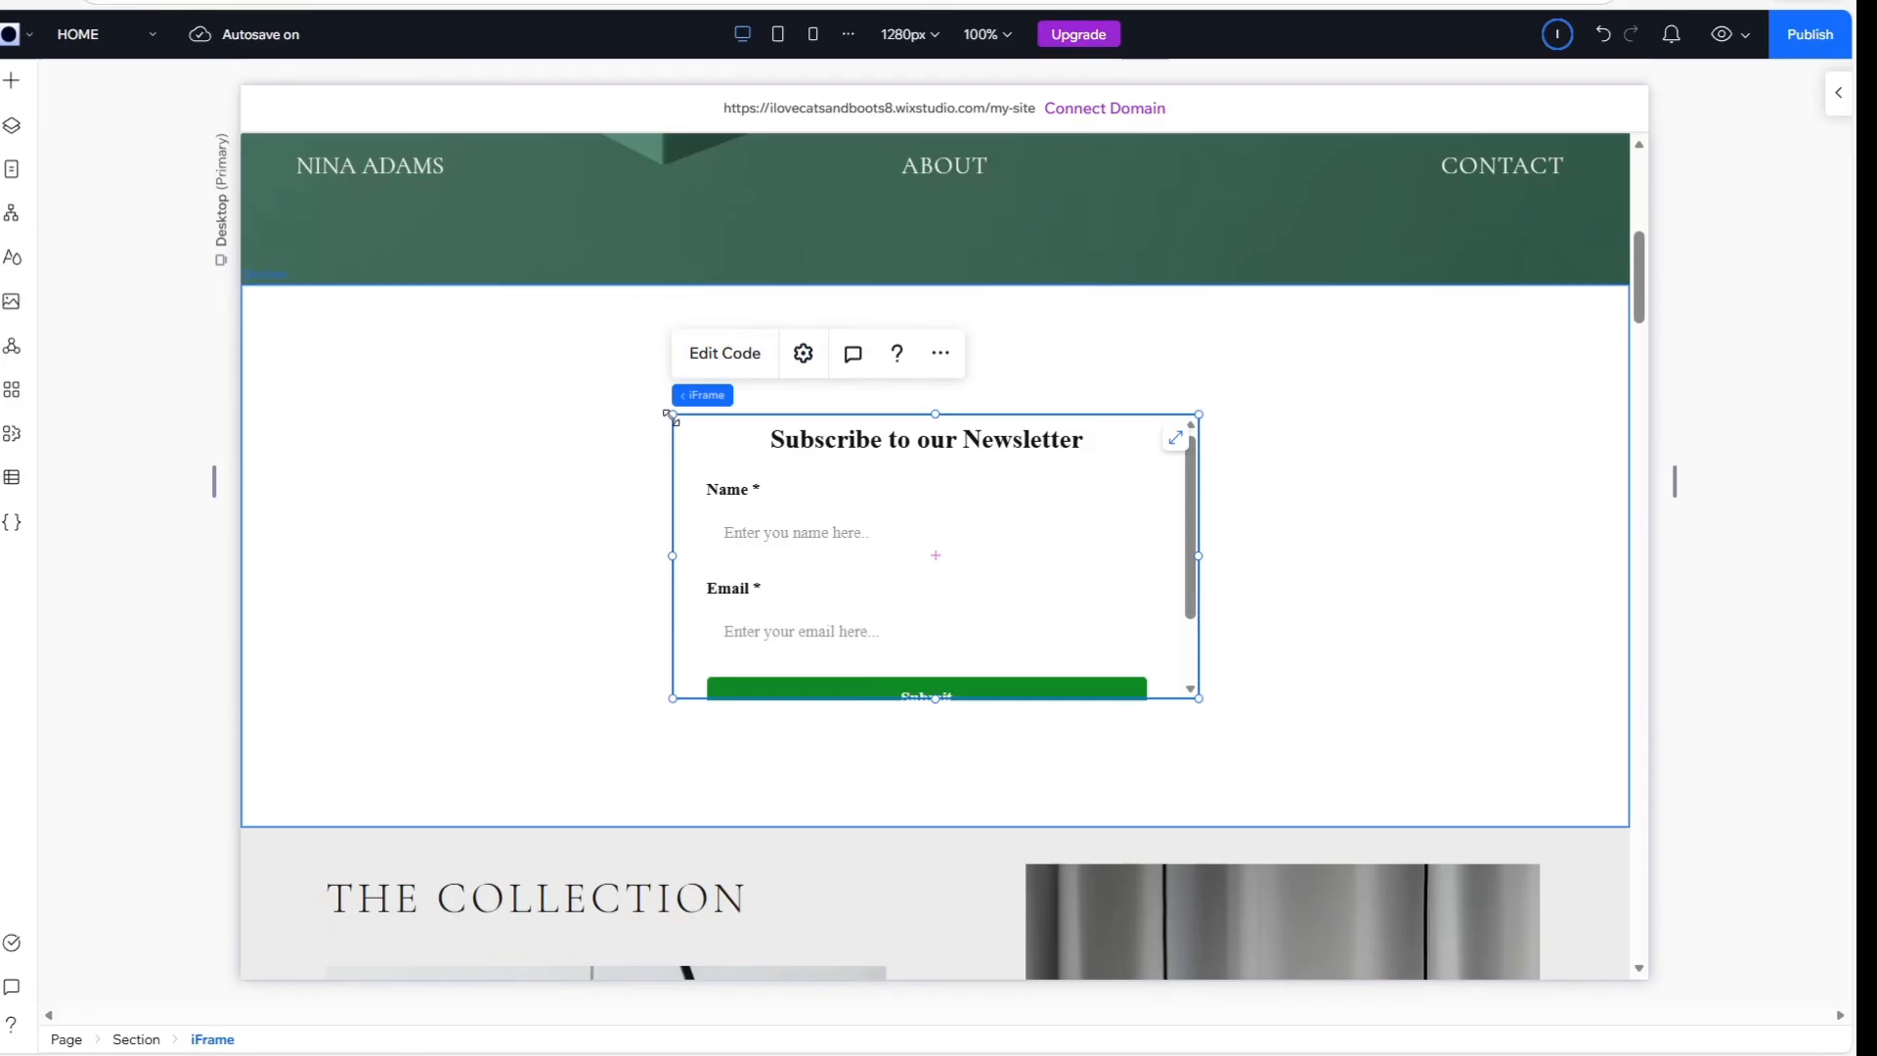
{"action": "left_click_drag", "start_coordinate": [665, 407], "coordinate": [569, 406]}
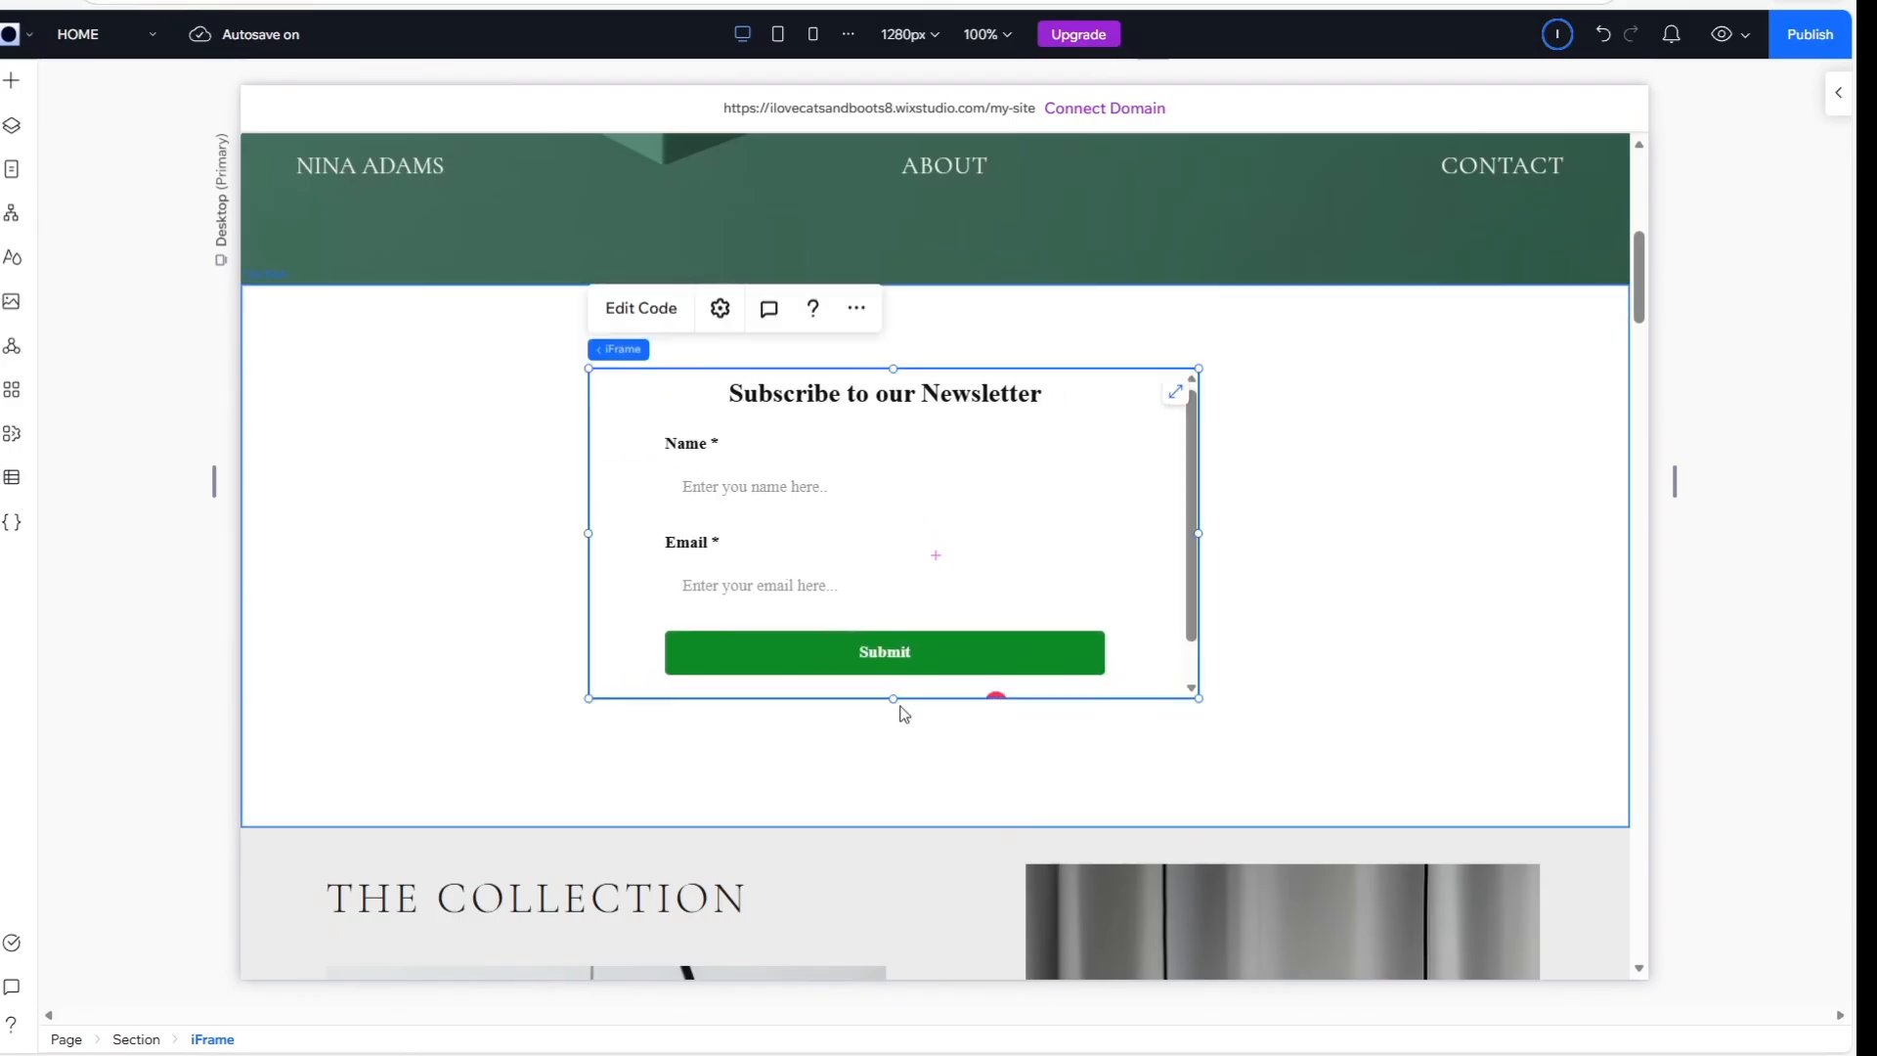
{"action": "left_click", "coordinate": [1306, 533]}
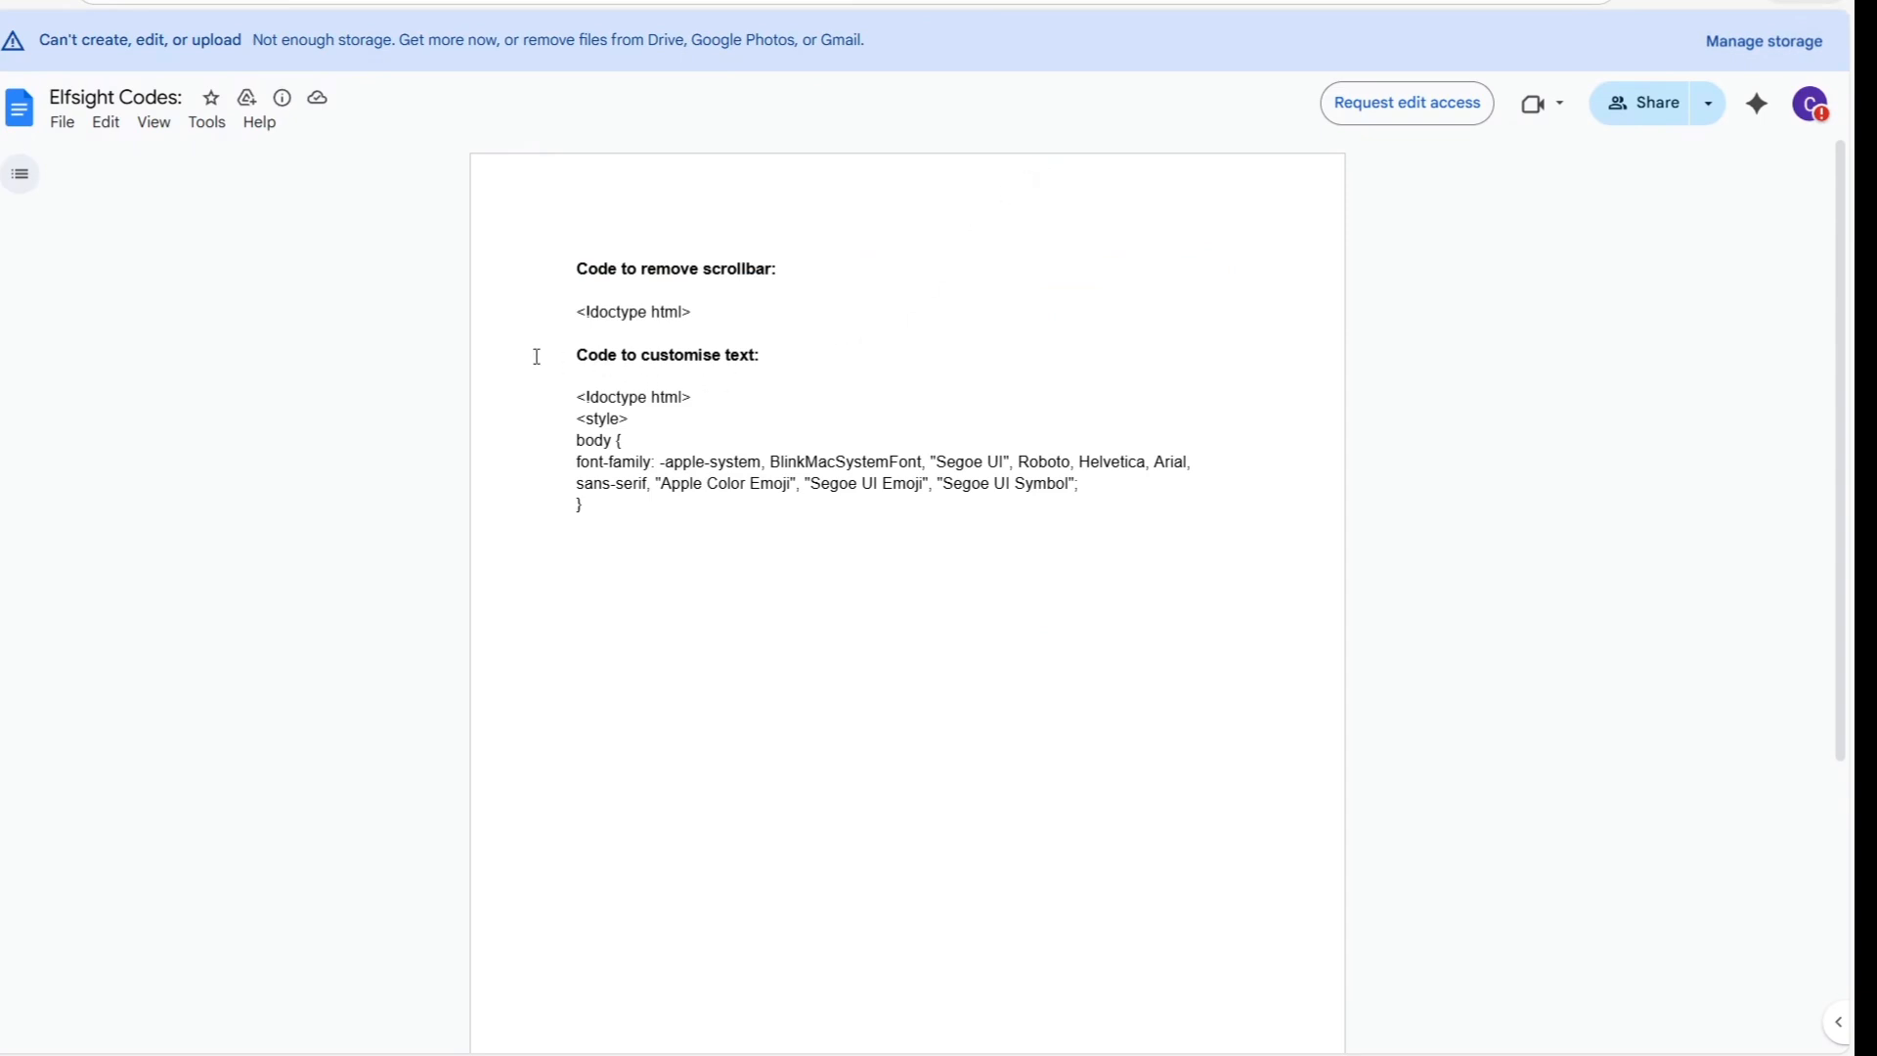
Copy the code block under "Code to customise text" in the Elfsight Codes Google Docs document
{"action": "left_click_drag", "start_coordinate": [537, 356], "coordinate": [767, 352]}
{"action": "left_click", "coordinate": [773, 366]}
{"action": "left_click_drag", "start_coordinate": [575, 395], "coordinate": [605, 509]}
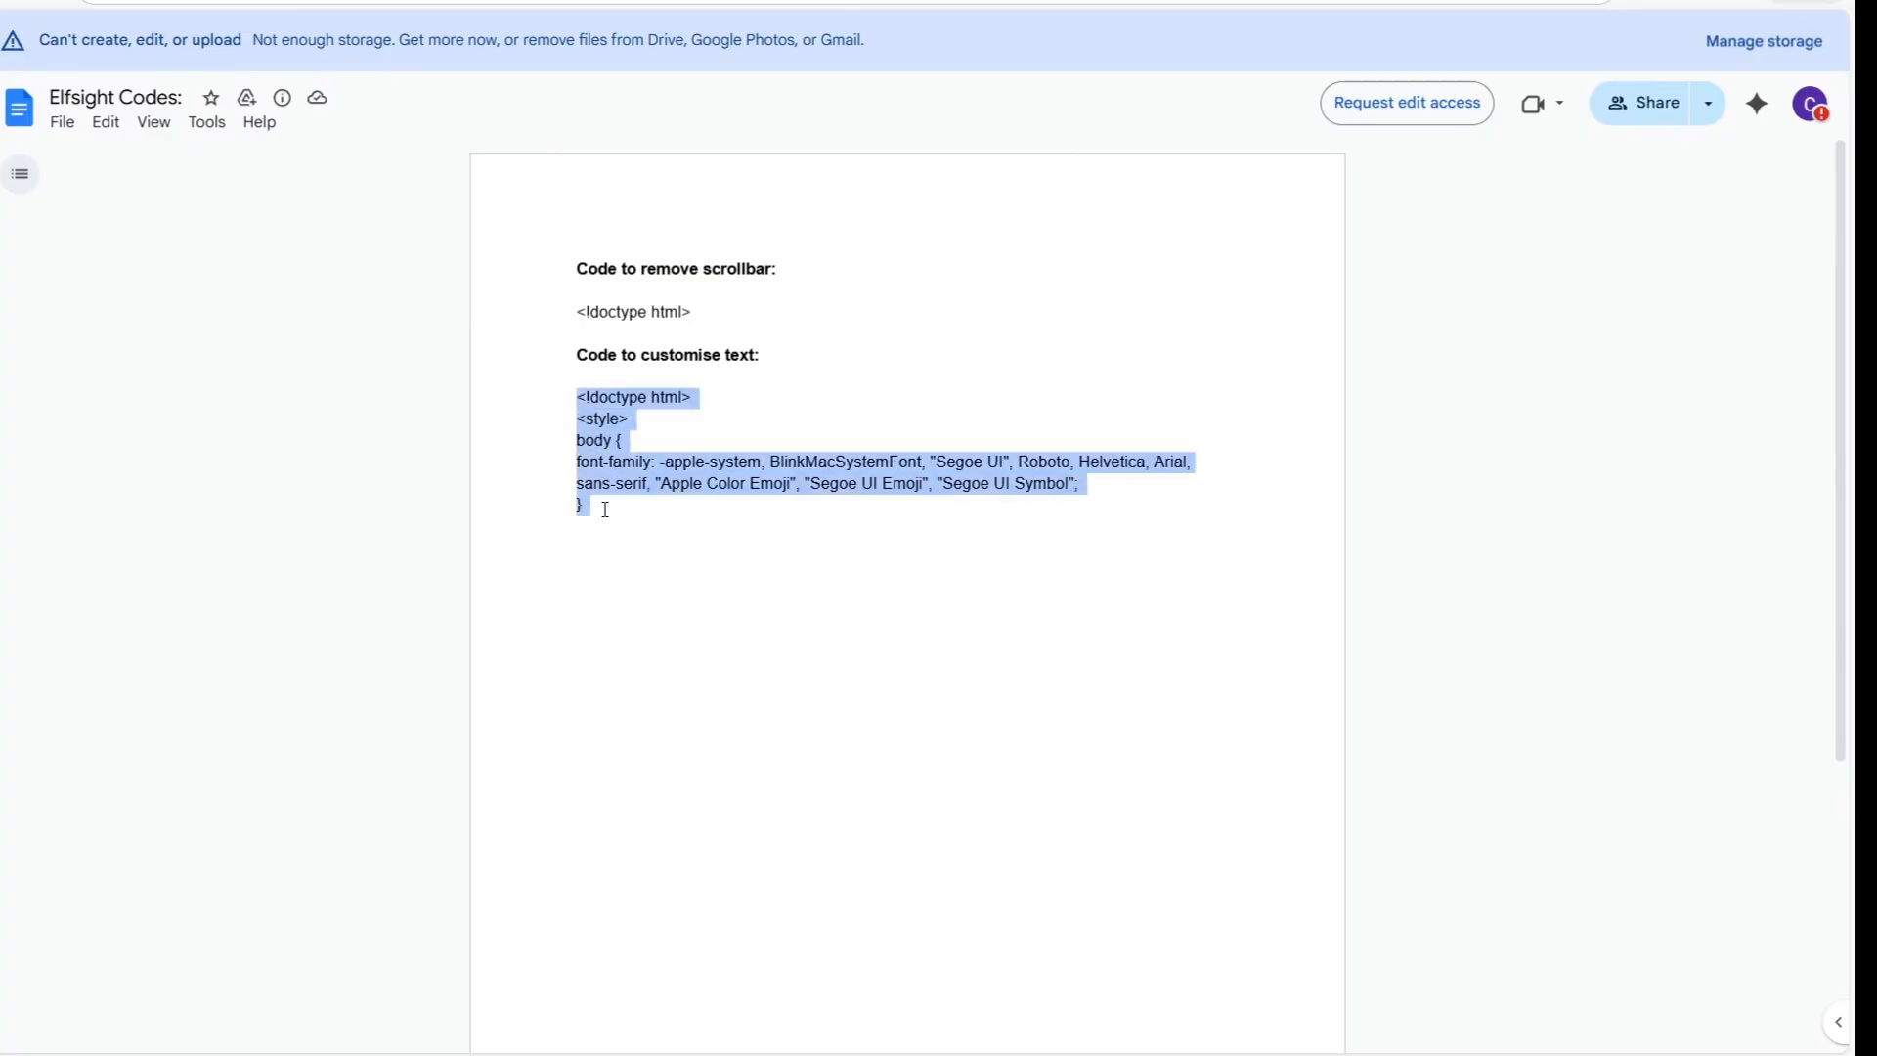
{"action": "right_click", "coordinate": [603, 469]}
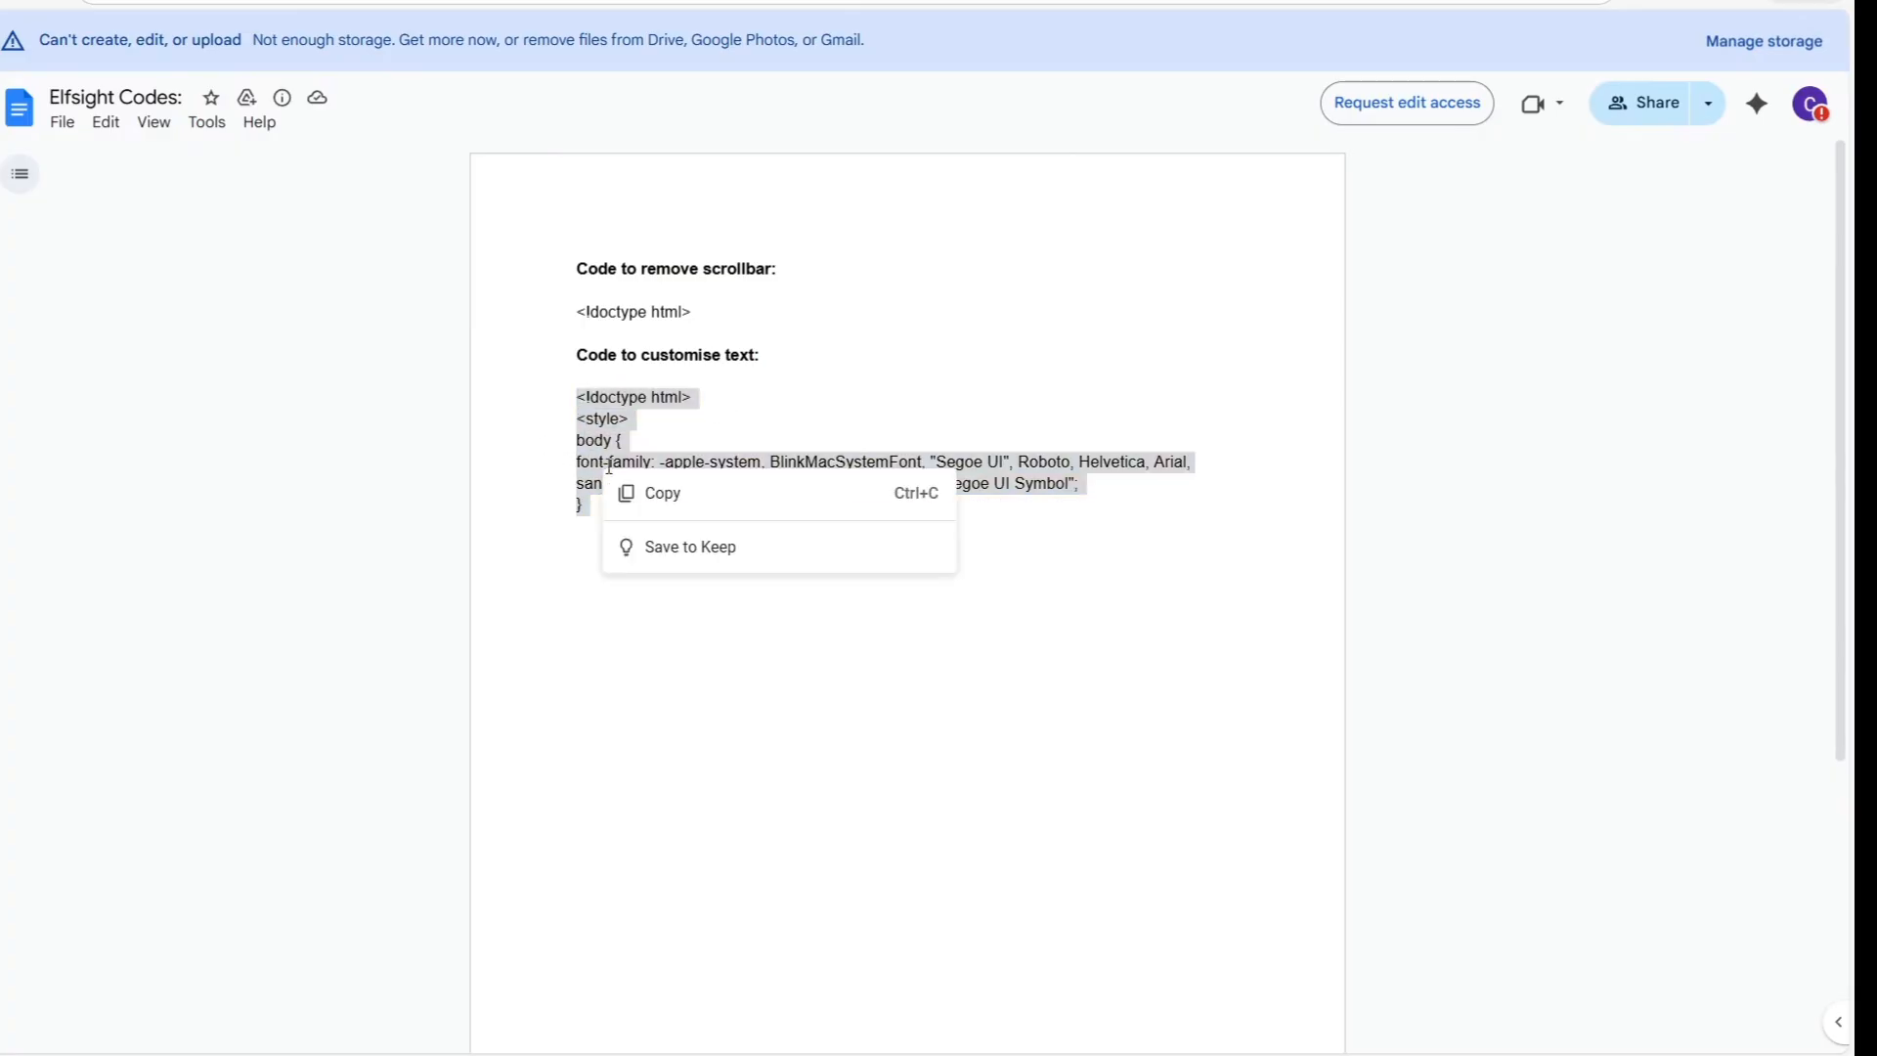
{"action": "left_click", "coordinate": [711, 486]}
{"action": "left_click", "coordinate": [711, 486]}
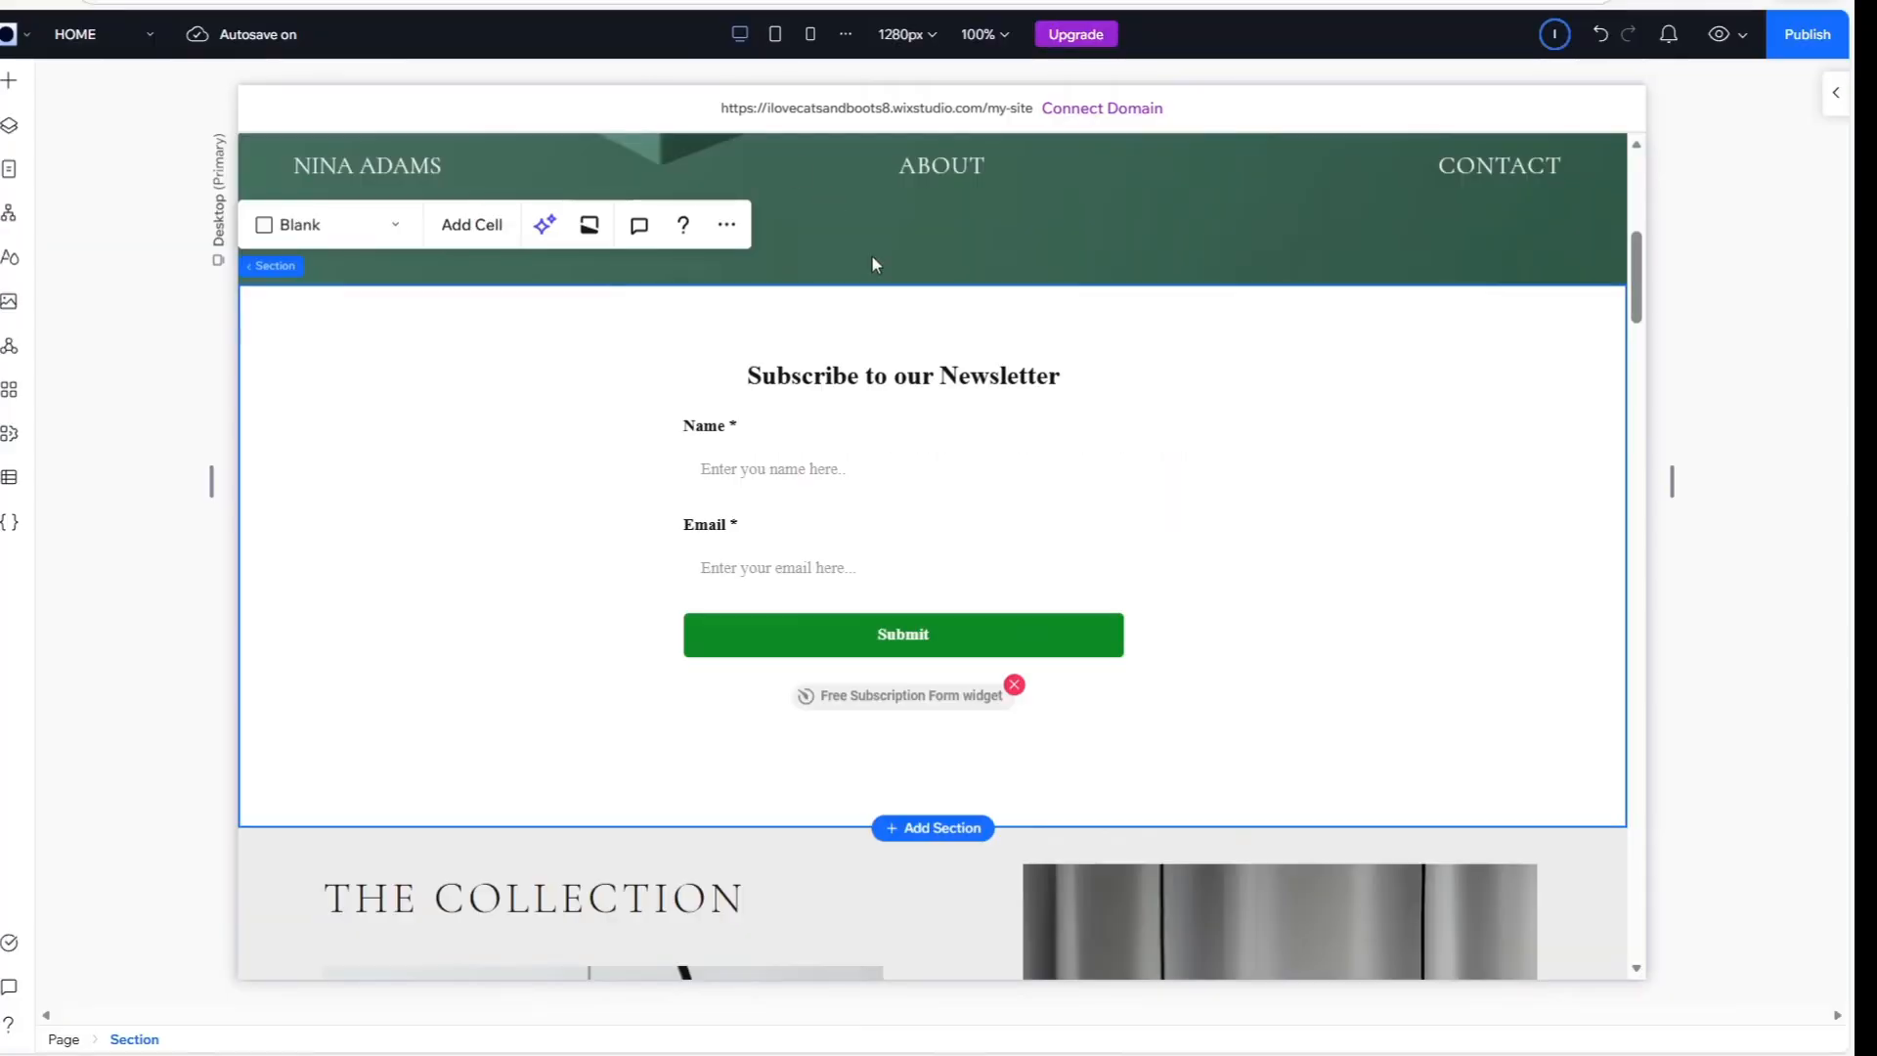
Open the embedded form's code and append the copied font-family style block directly after the existing Elfsight code
{"action": "left_click", "coordinate": [803, 515]}
{"action": "left_click", "coordinate": [654, 291]}
{"action": "left_click", "coordinate": [657, 295]}
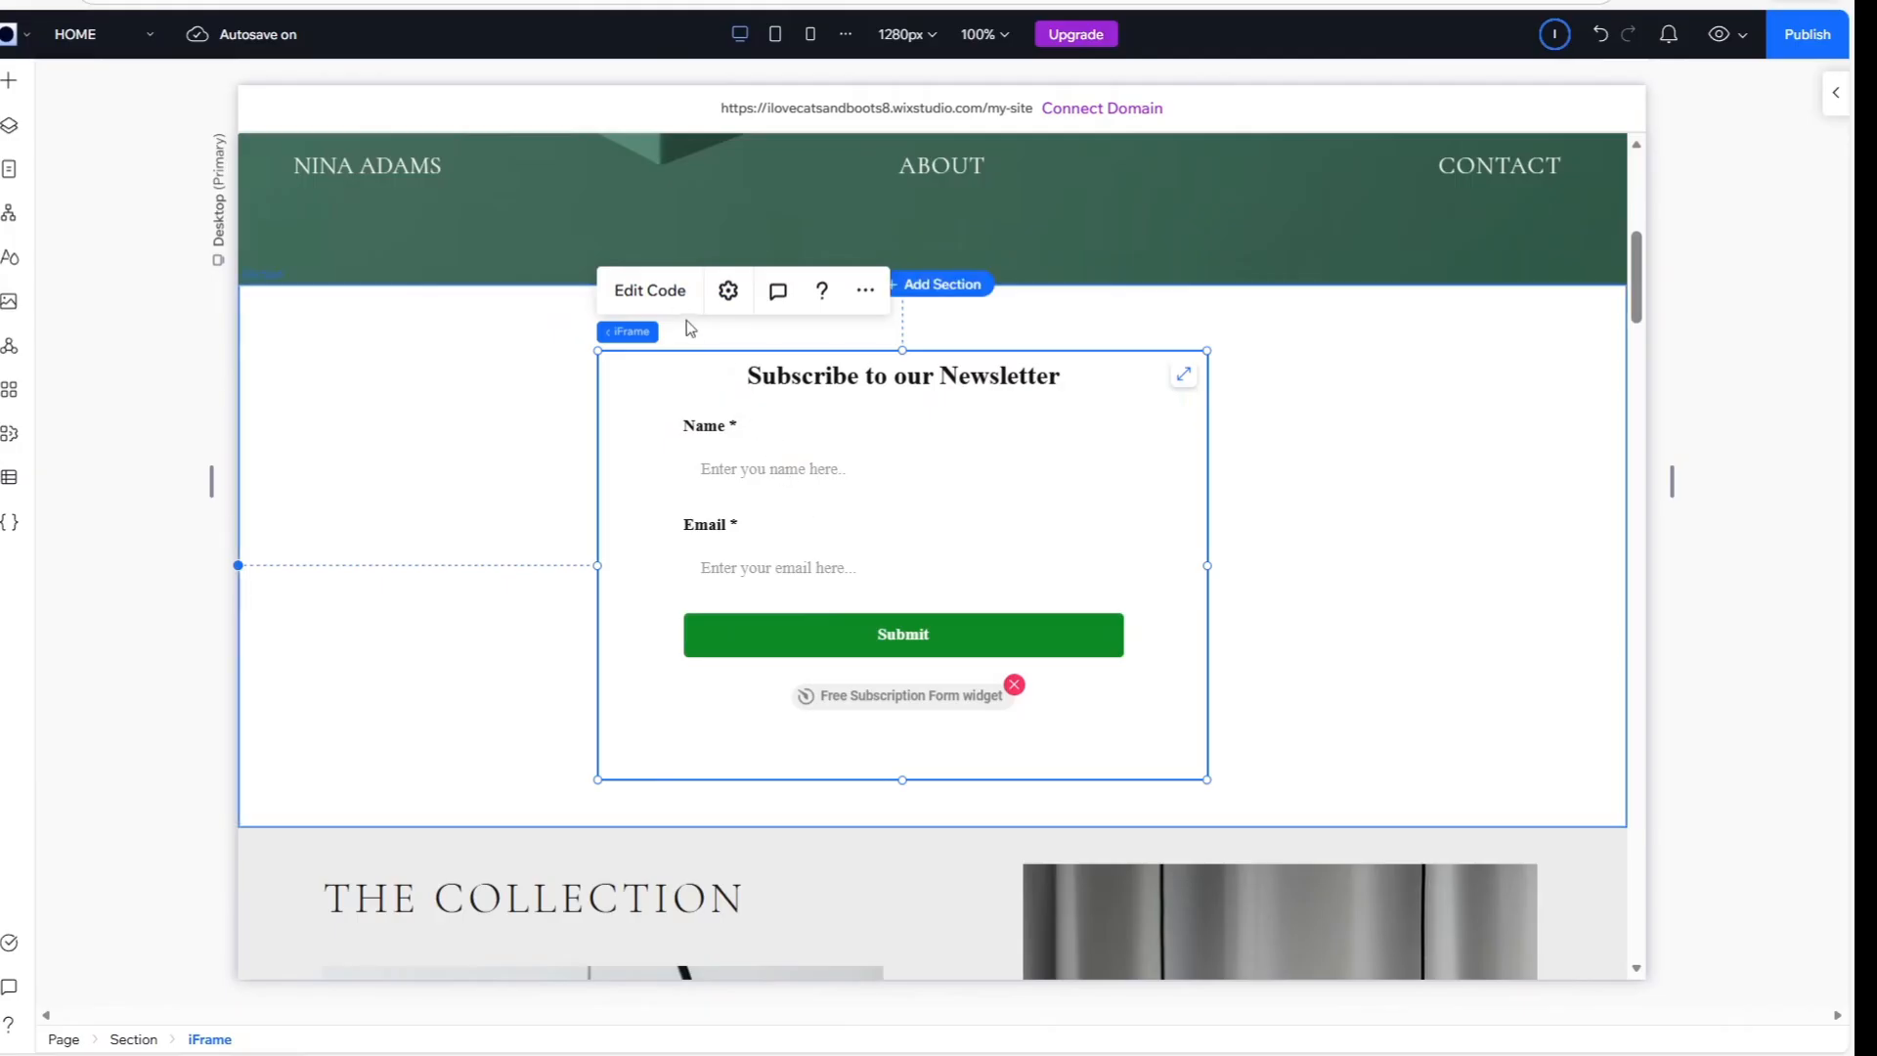
{"action": "left_click", "coordinate": [653, 291]}
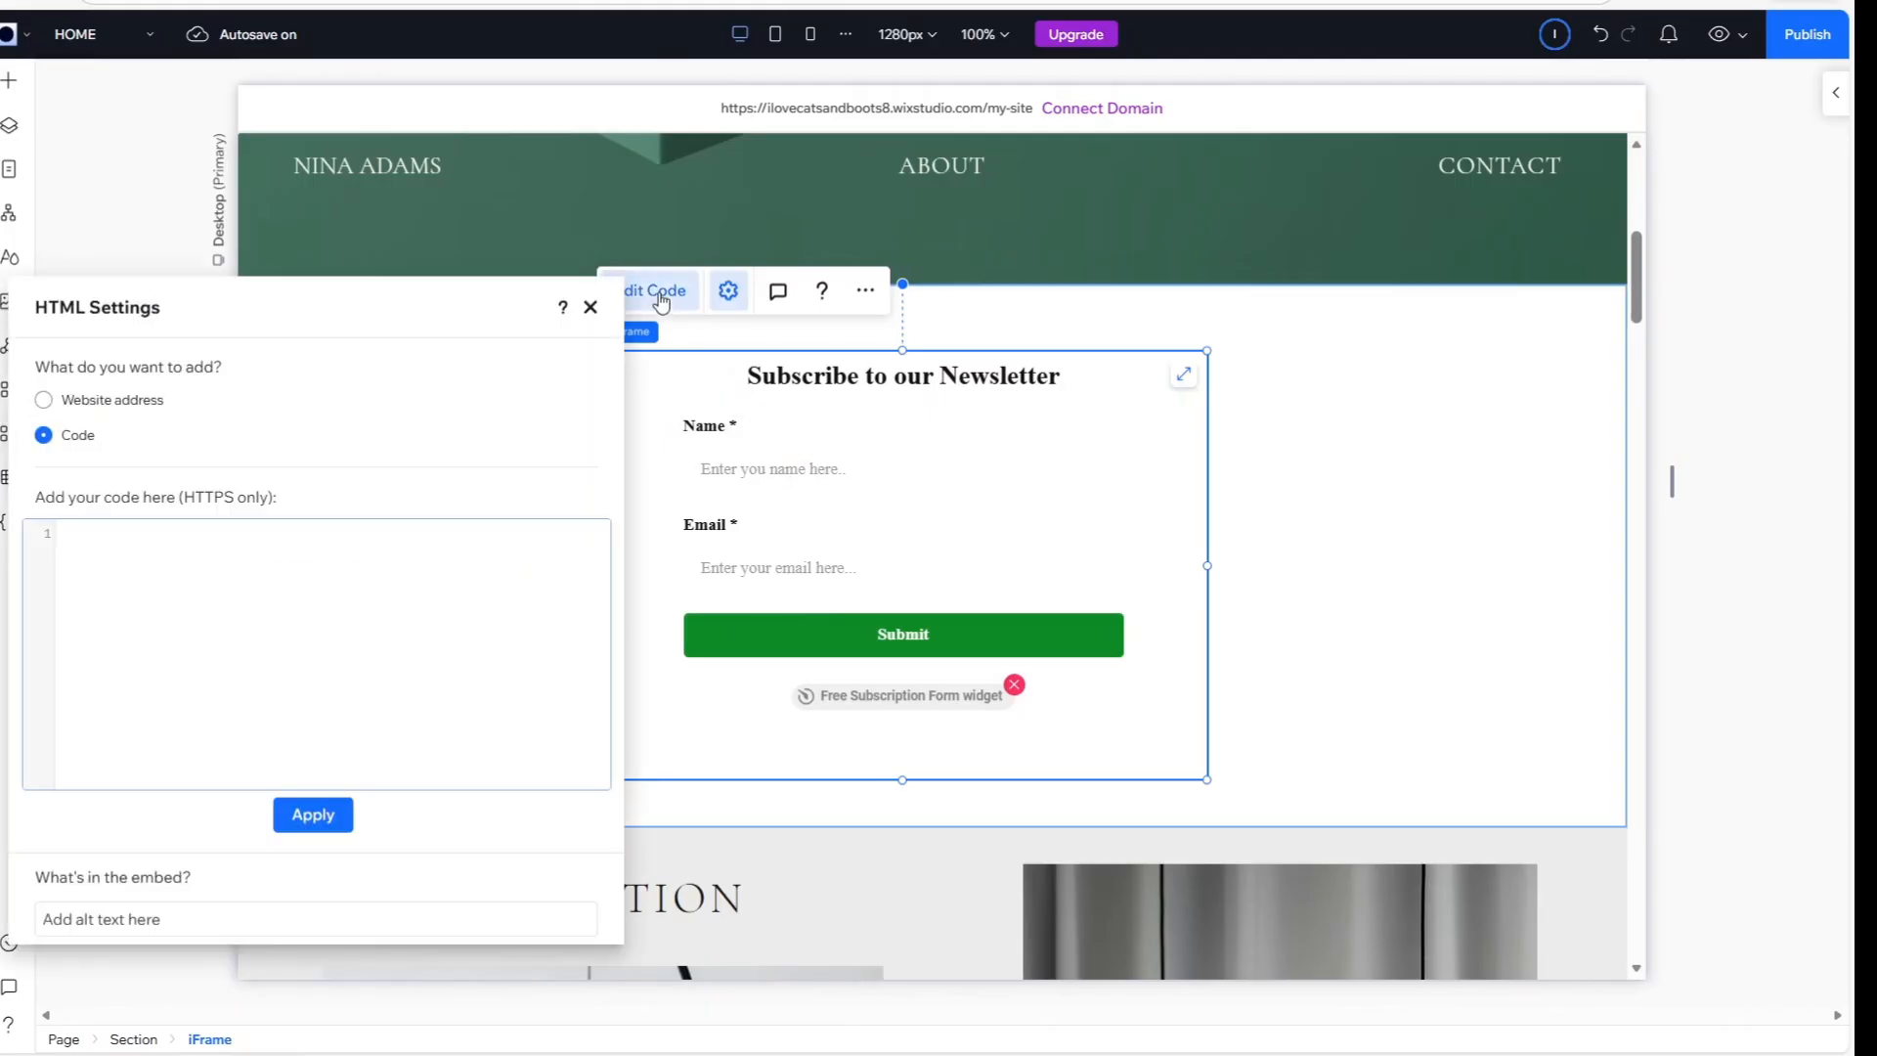
{"action": "left_click", "coordinate": [259, 547]}
{"action": "key", "text": "ctrl+v"}
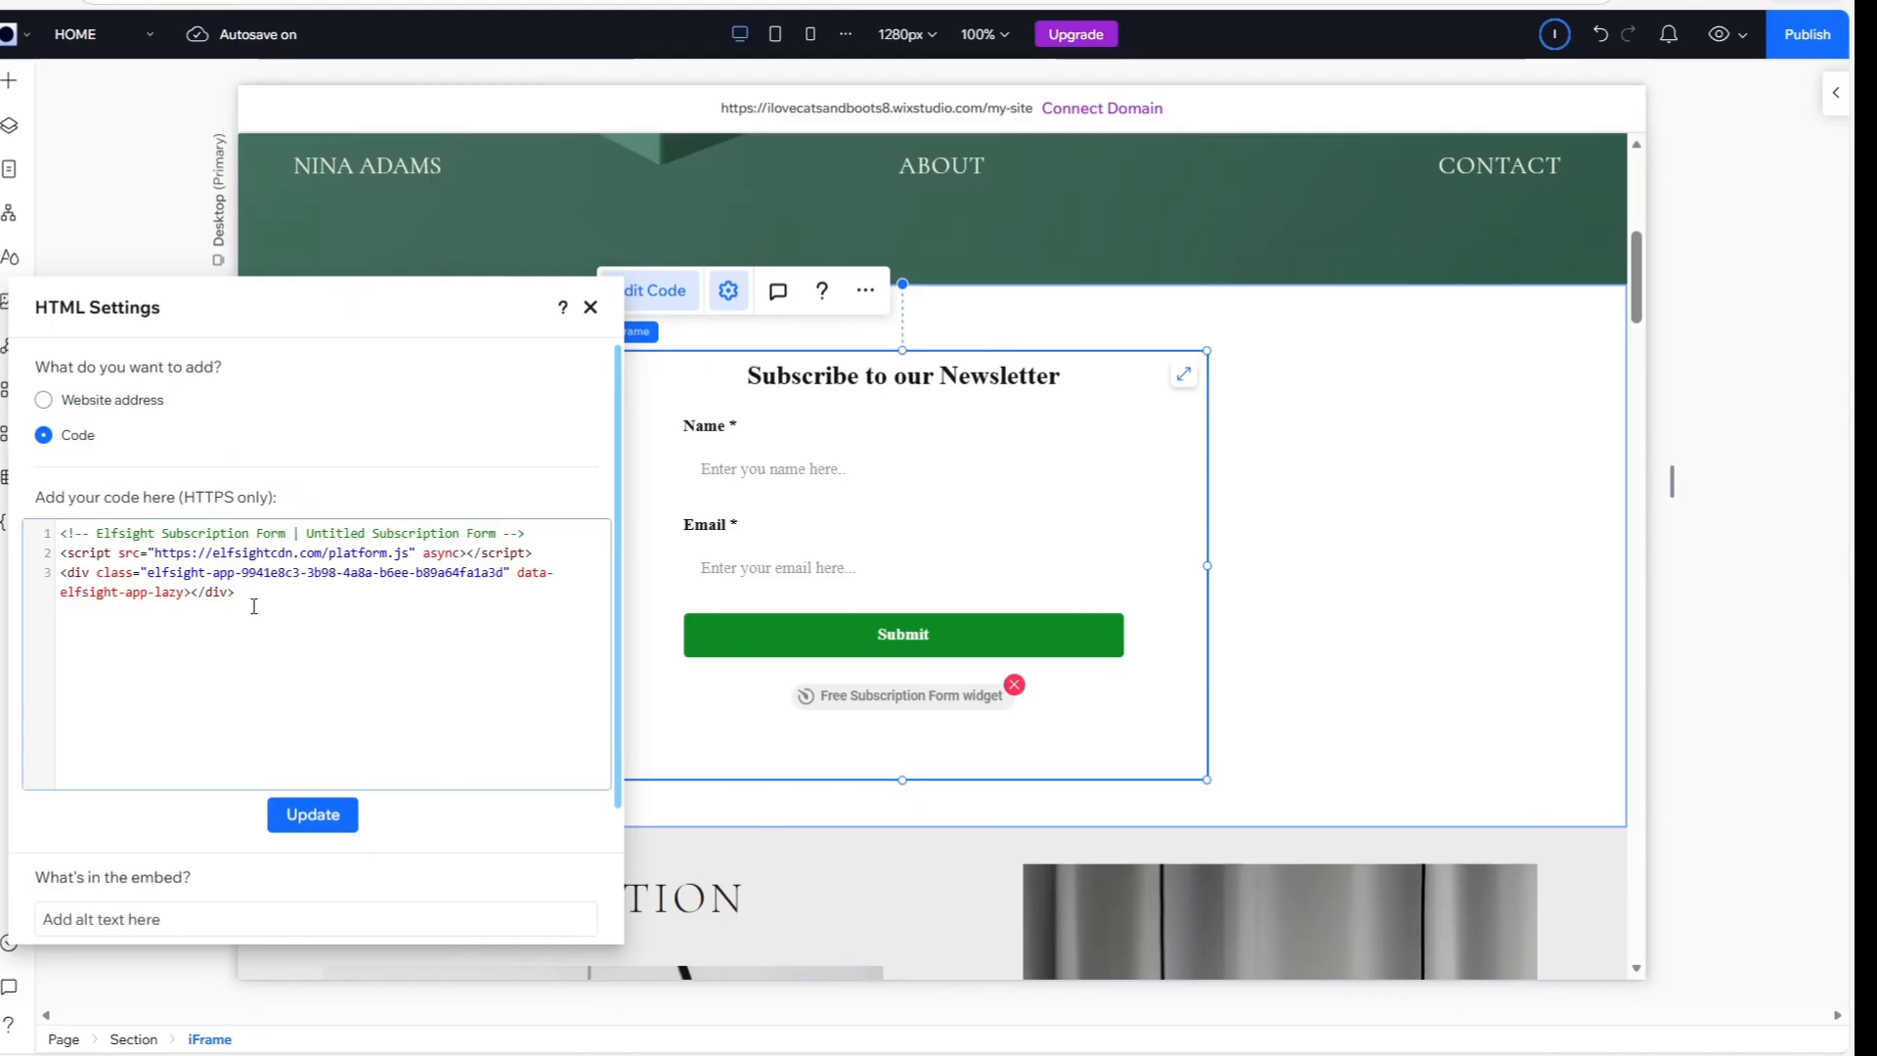
{"action": "key", "text": "ctrl+v"}
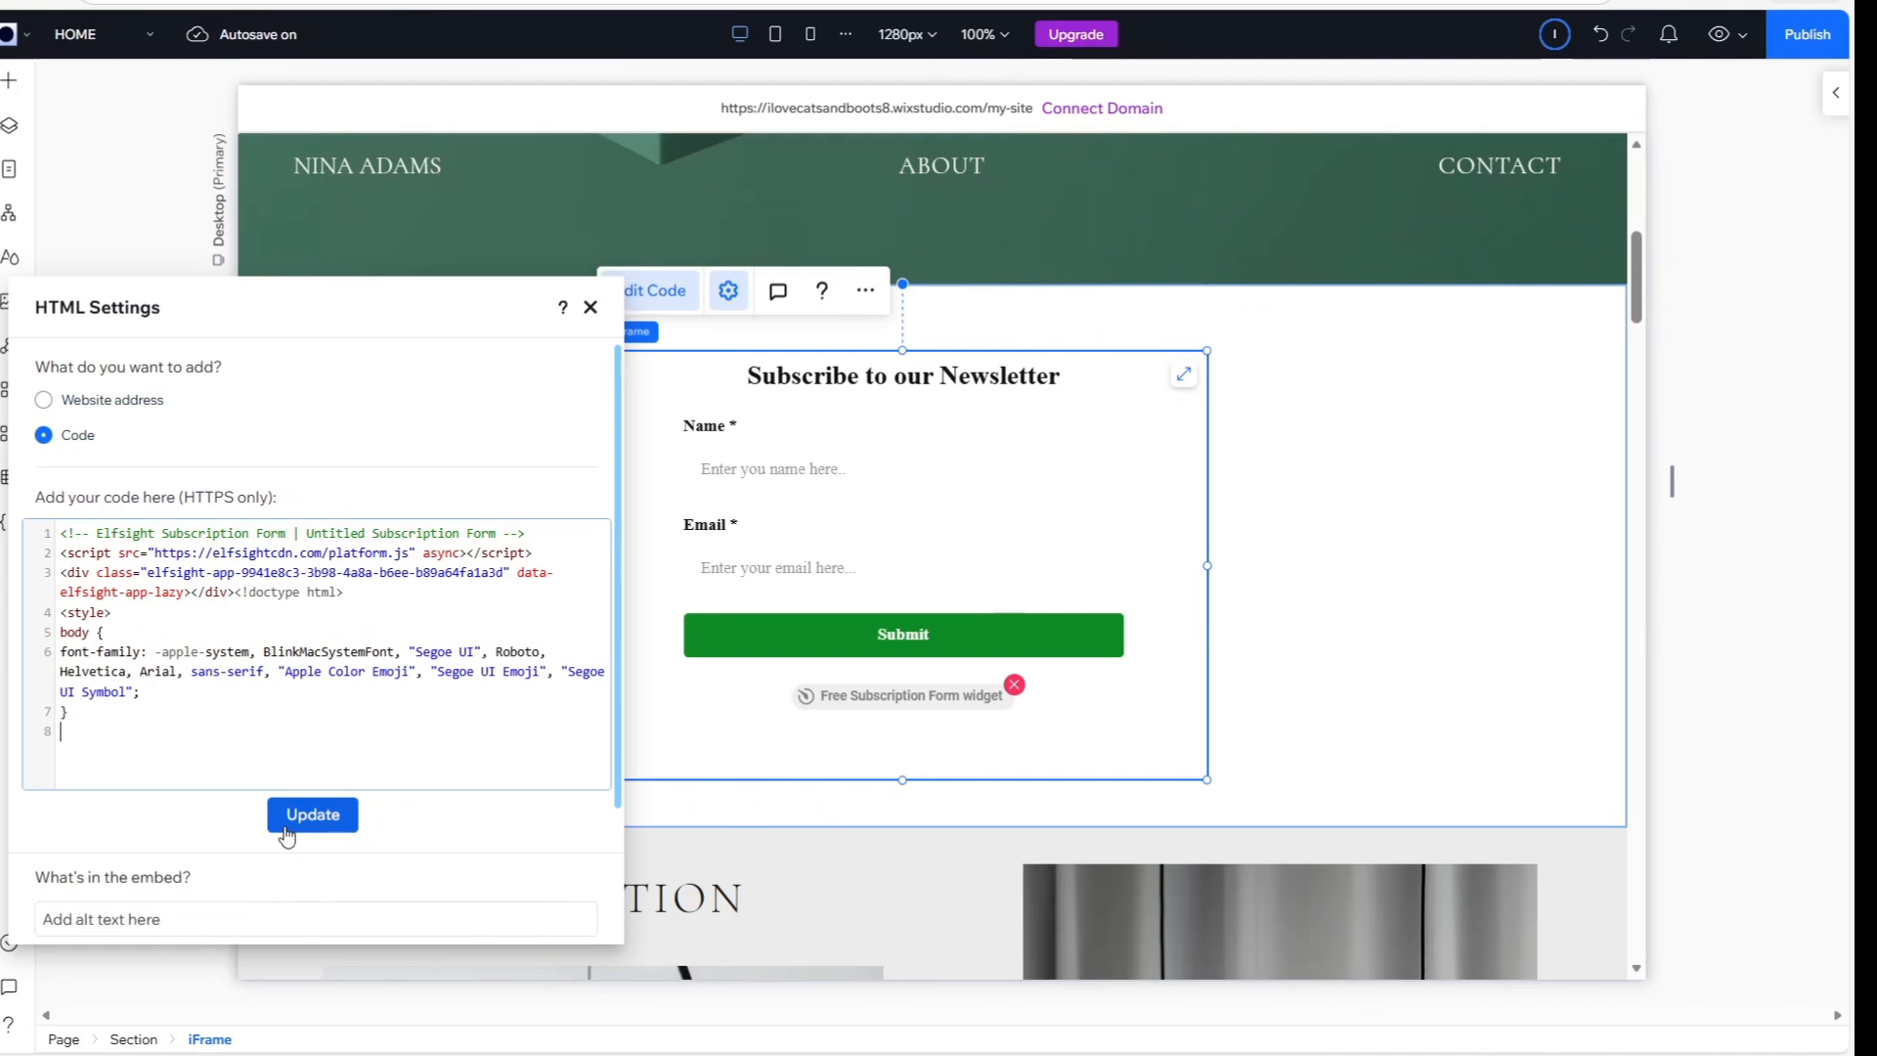
Review the pasted font-family declaration, update the embed with the styling code, and close the HTML settings
{"action": "left_click_drag", "start_coordinate": [60, 651], "coordinate": [125, 656]}
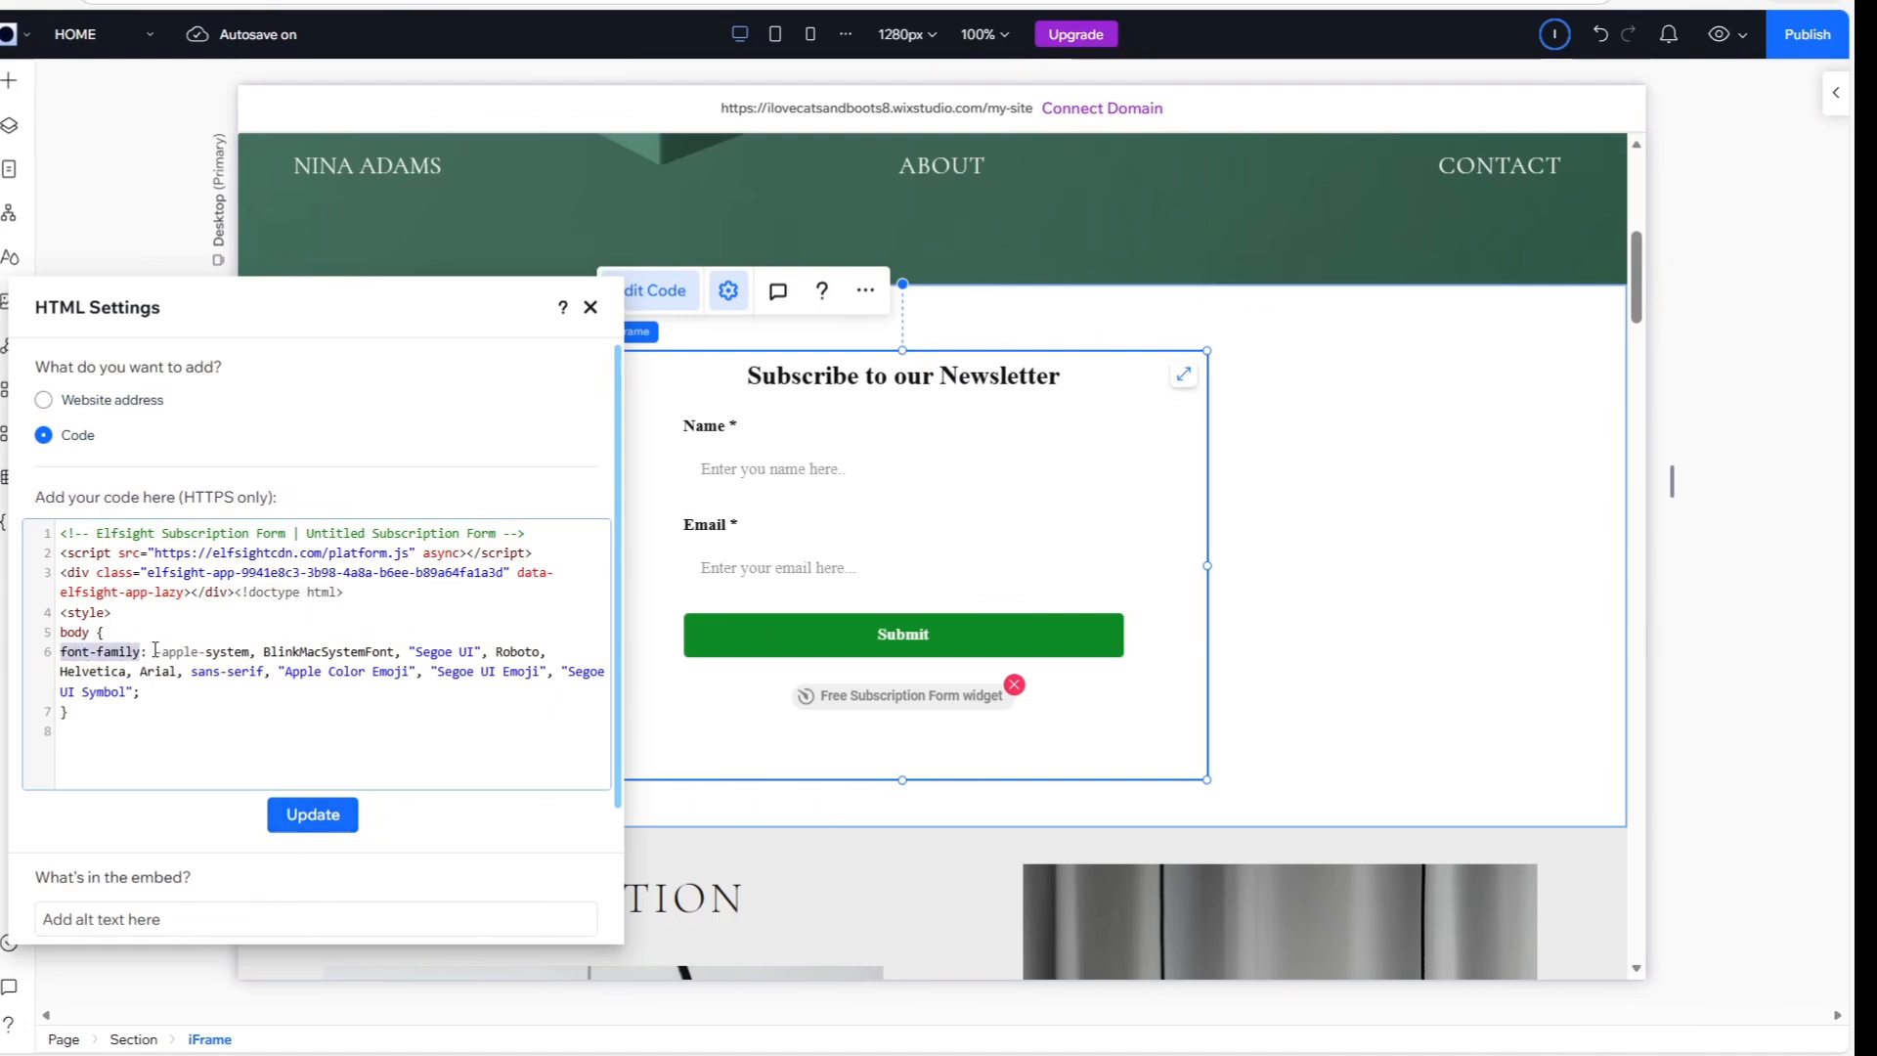
{"action": "left_click_drag", "start_coordinate": [150, 651], "coordinate": [164, 711]}
{"action": "left_click", "coordinate": [163, 712]}
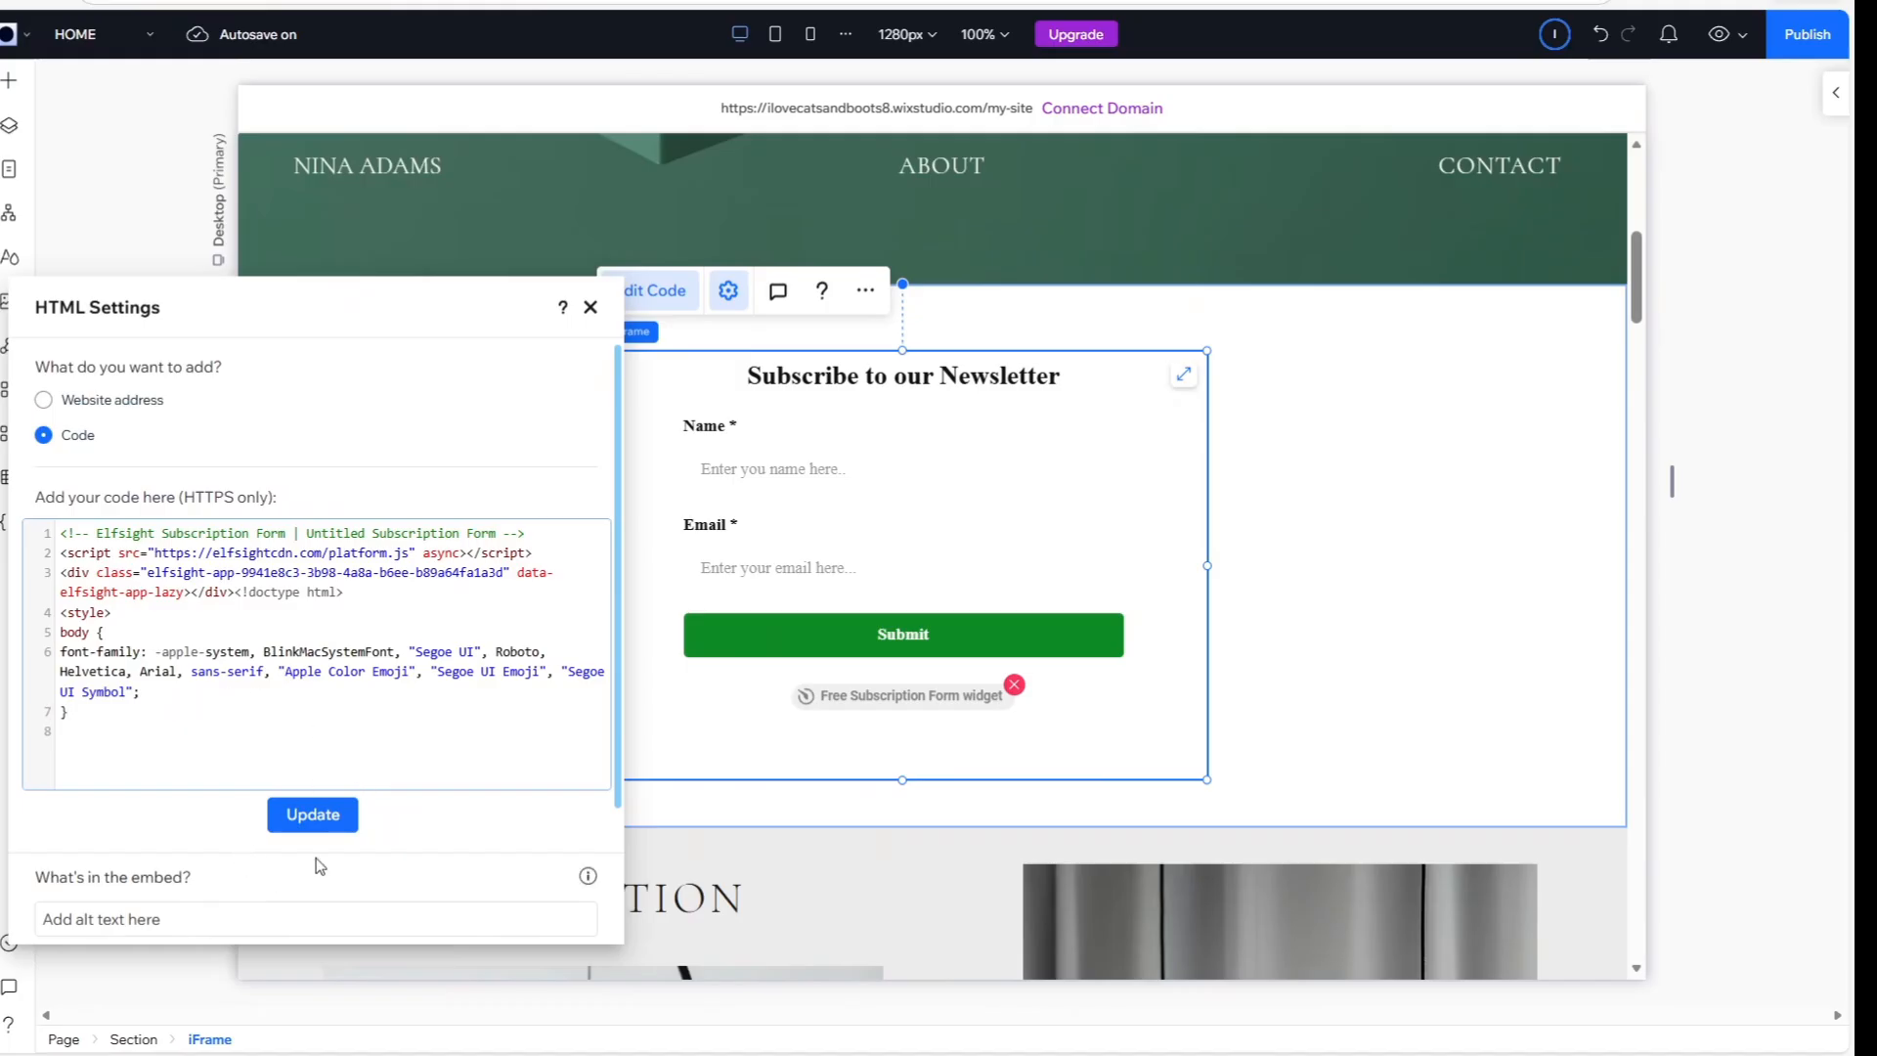
{"action": "left_click", "coordinate": [306, 824]}
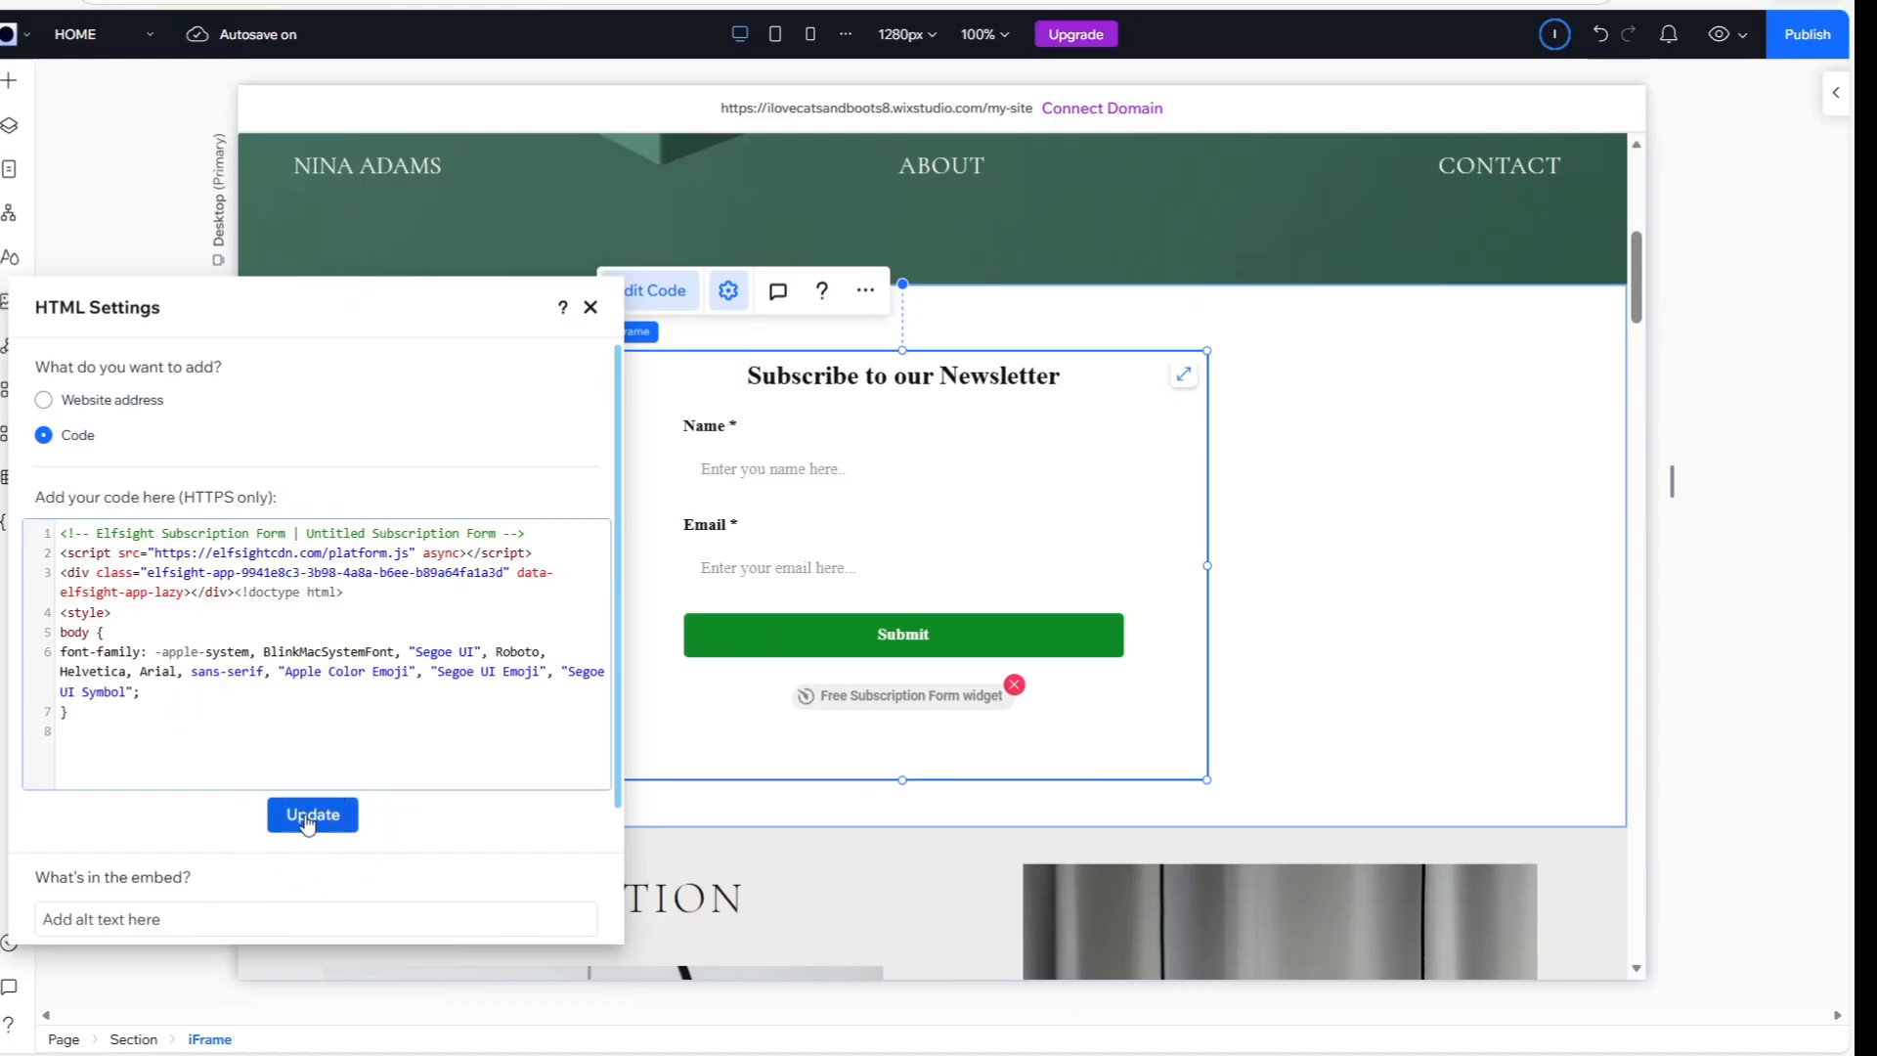
{"action": "left_click", "coordinate": [1273, 602]}
Move the embedded subscription form slightly lower in its section, deselect it, and preview the site
{"action": "left_click", "coordinate": [1082, 545]}
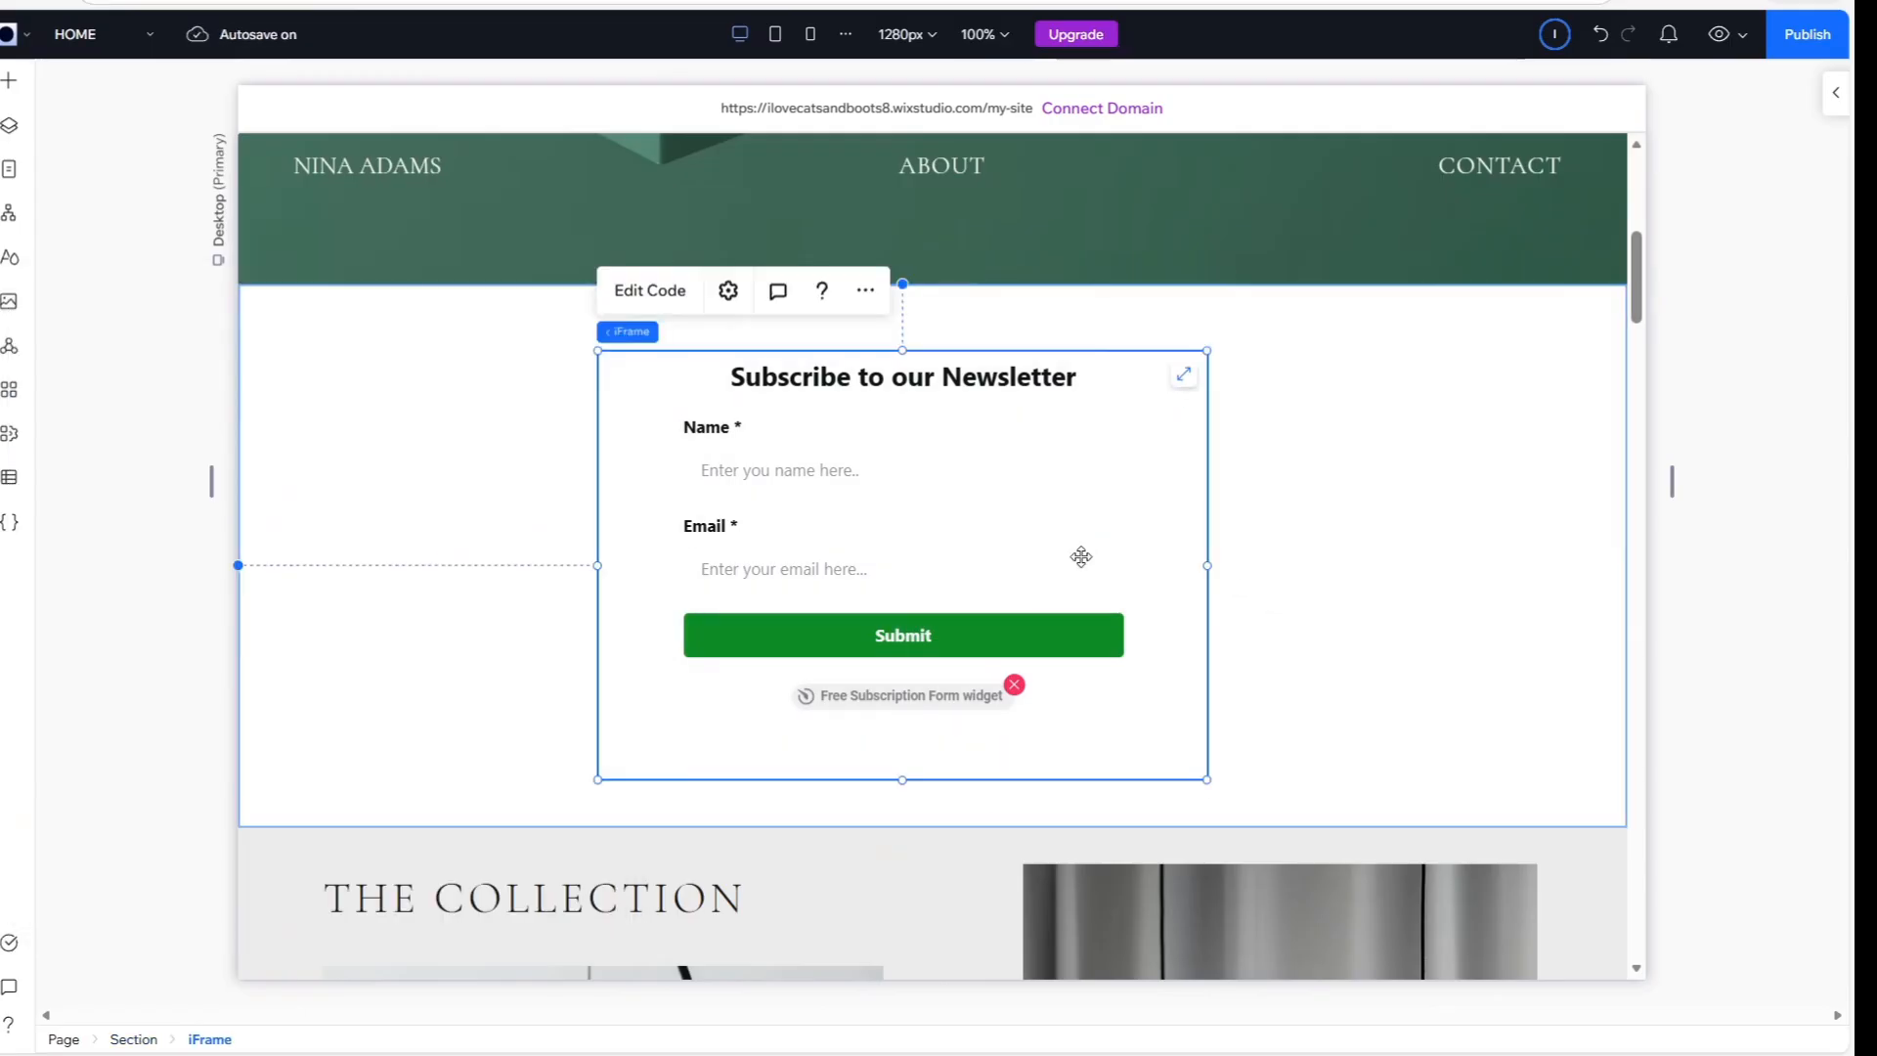
{"action": "left_click_drag", "start_coordinate": [1081, 546], "coordinate": [1082, 558]}
{"action": "left_click", "coordinate": [1242, 552]}
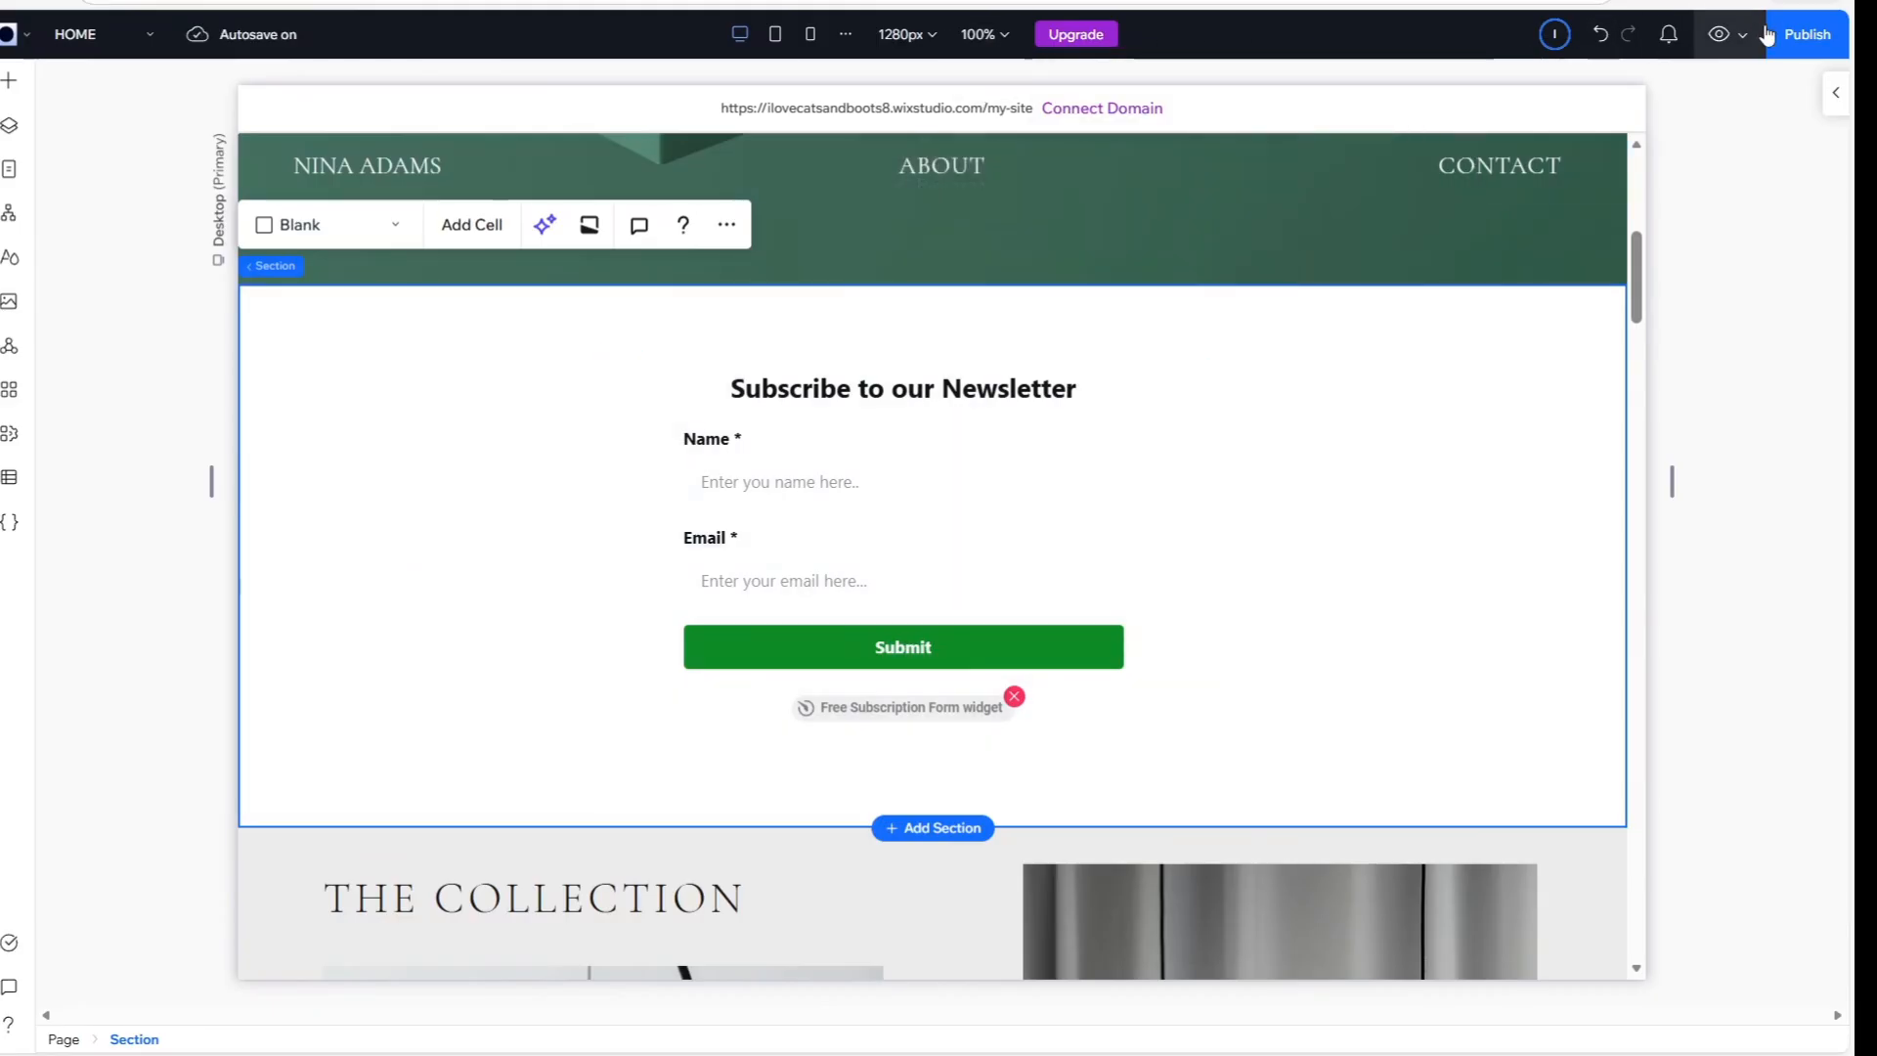
{"action": "left_click", "coordinate": [1718, 35]}
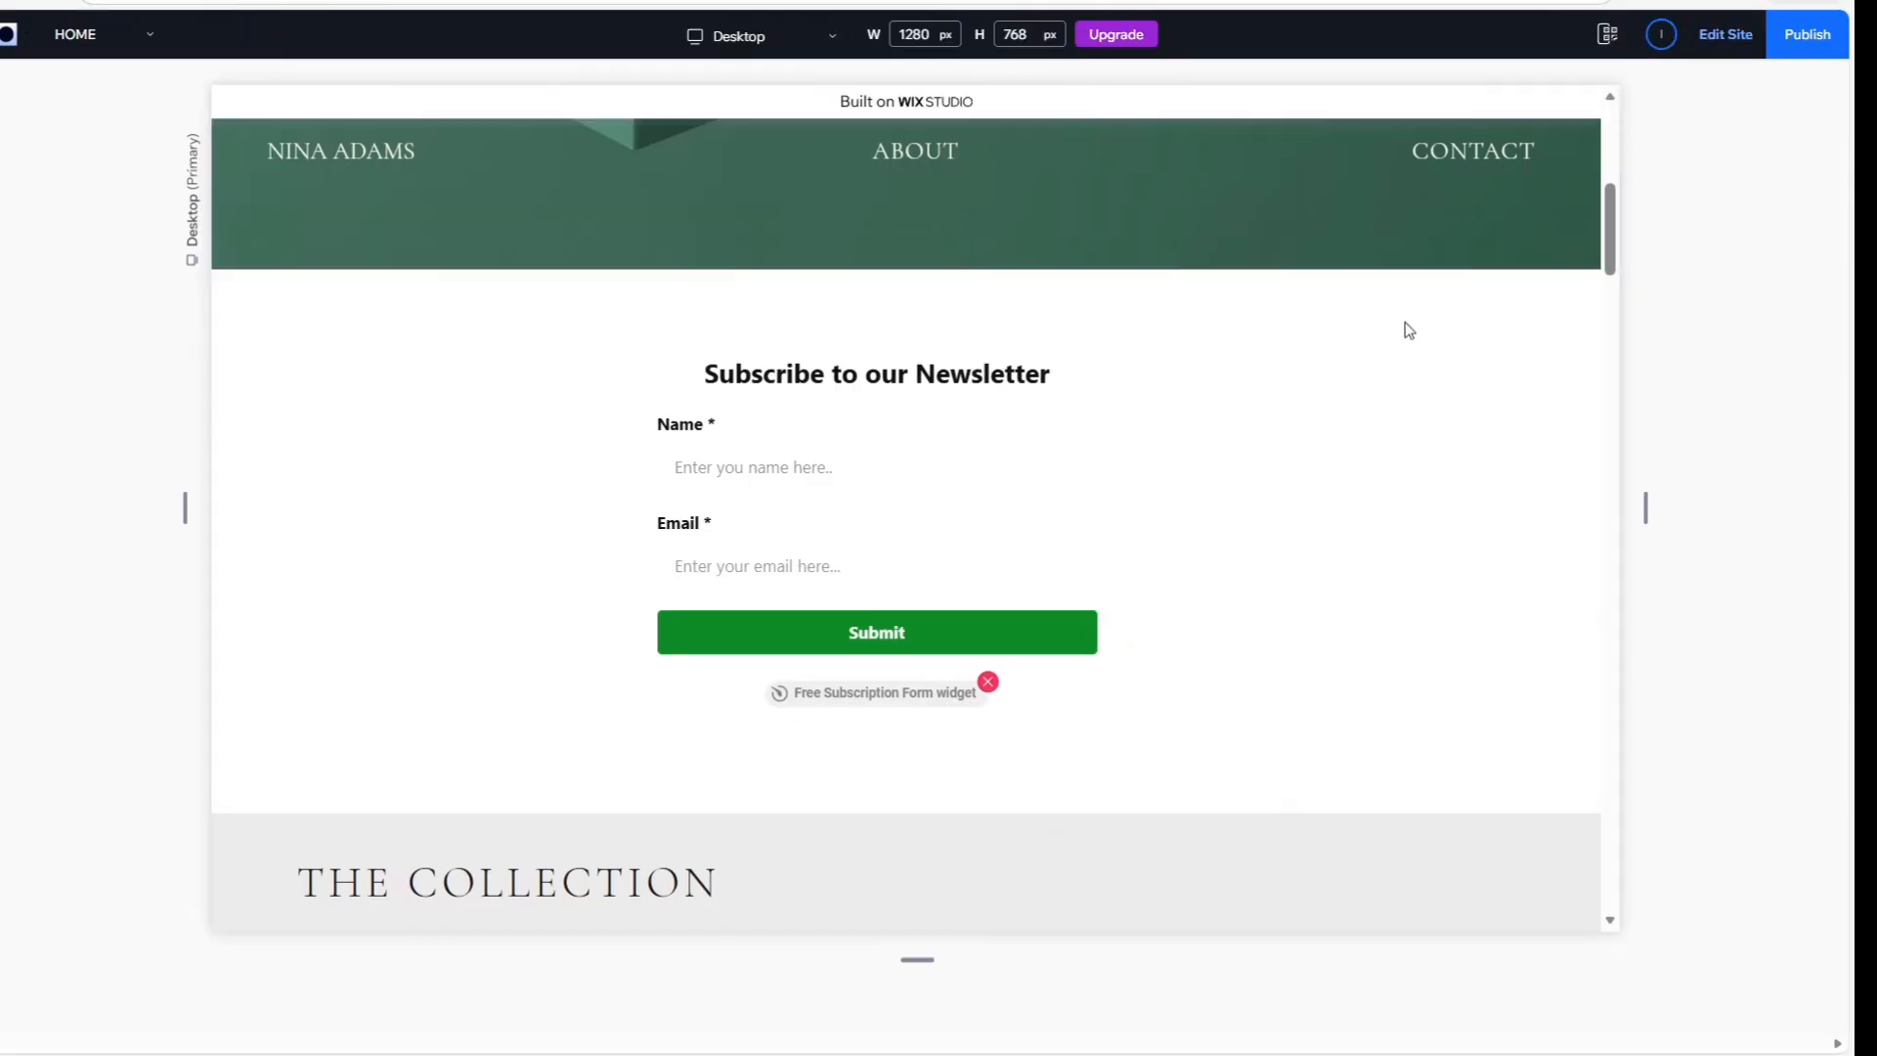